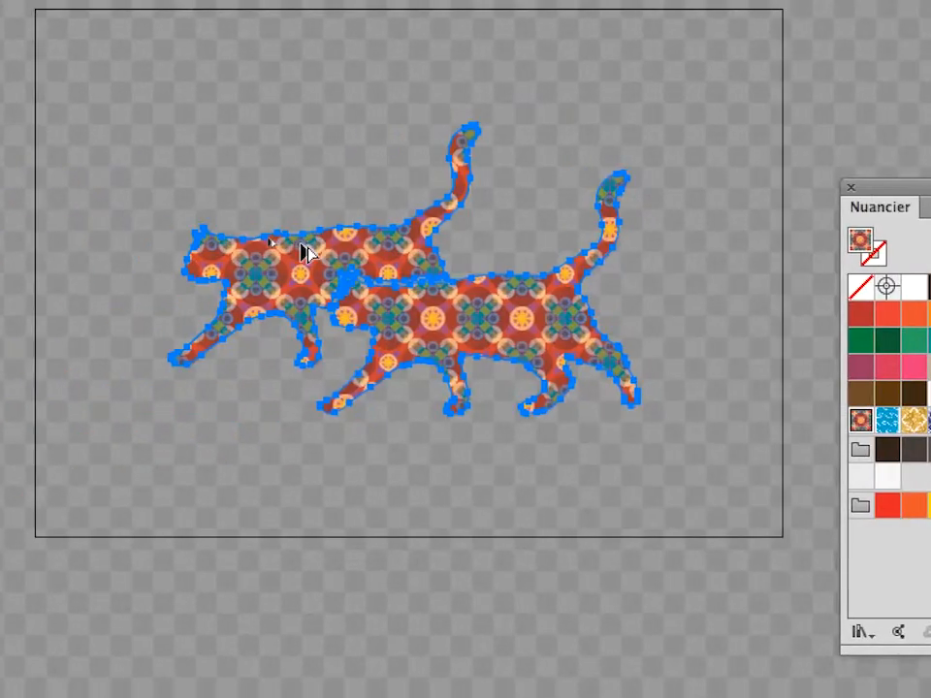
Switch to the Direct Selection tool and hide the corner angle widgets on the two cats
scroll(308, 254, up, 5)
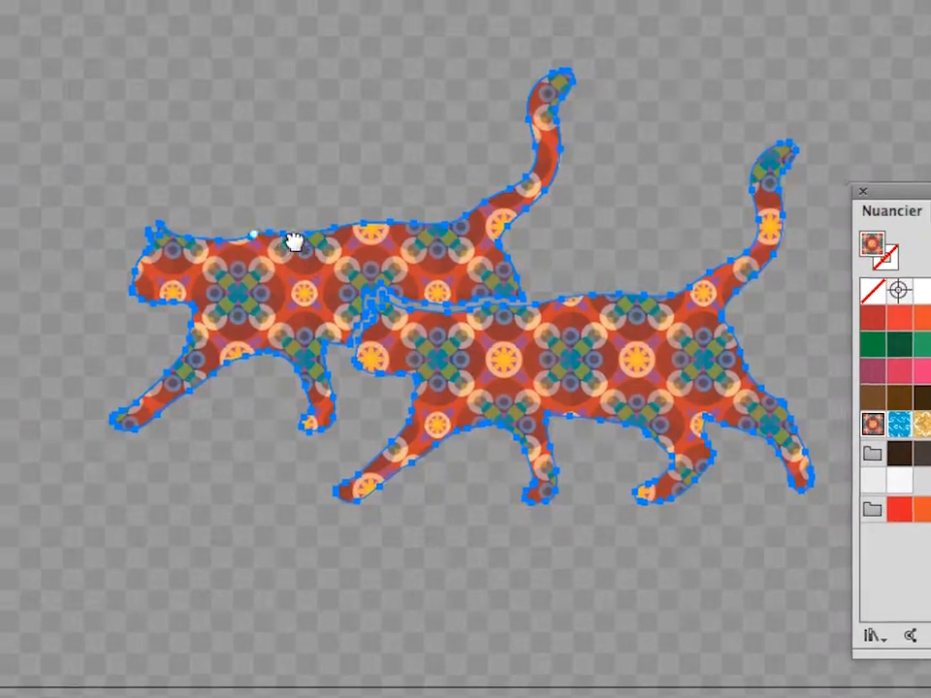
drag(281, 236, 204, 216)
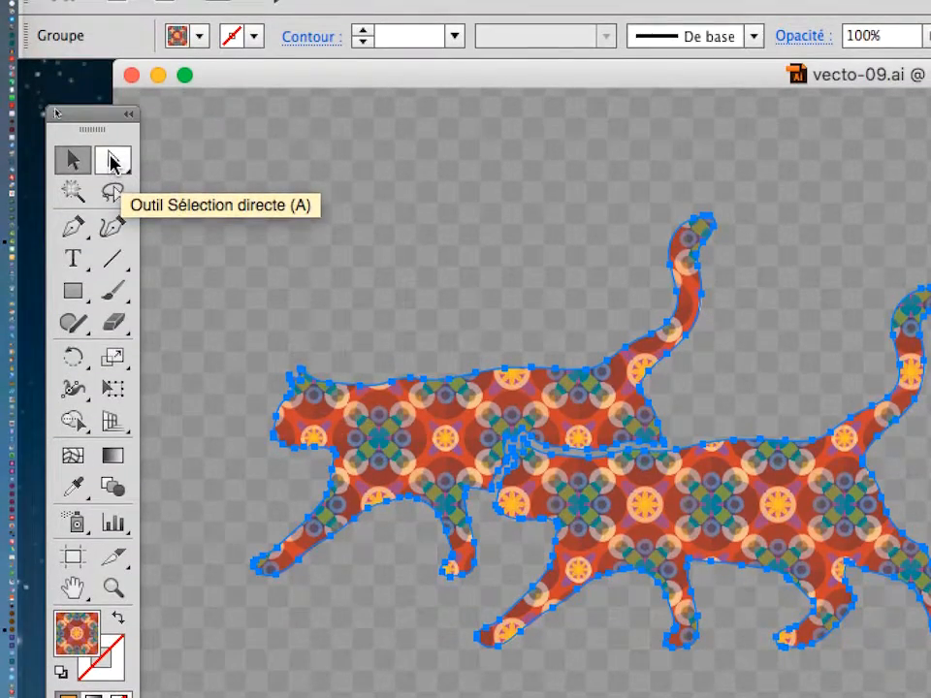
click(112, 163)
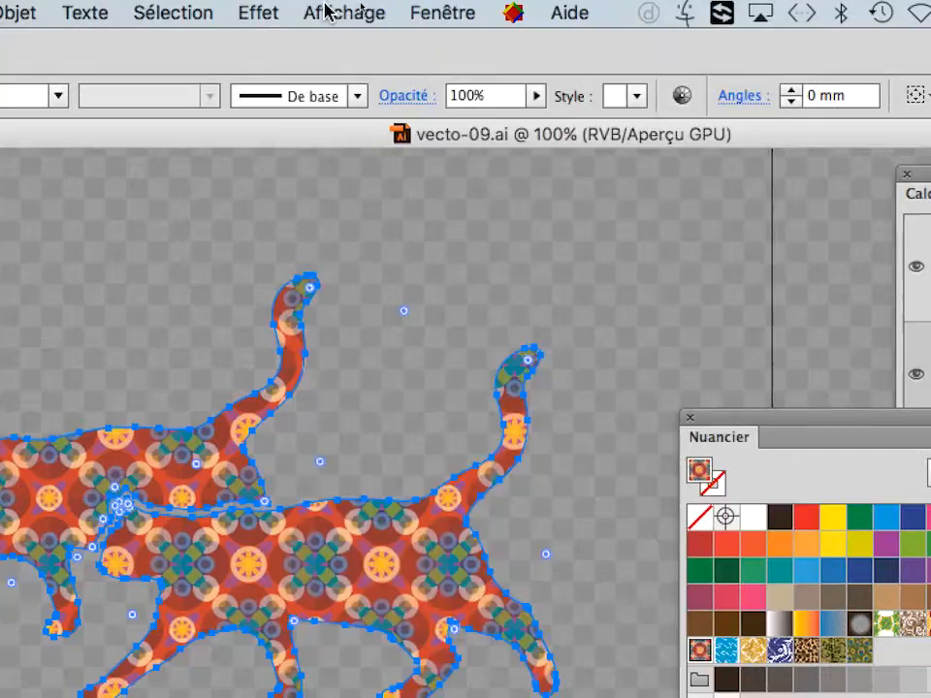
click(329, 12)
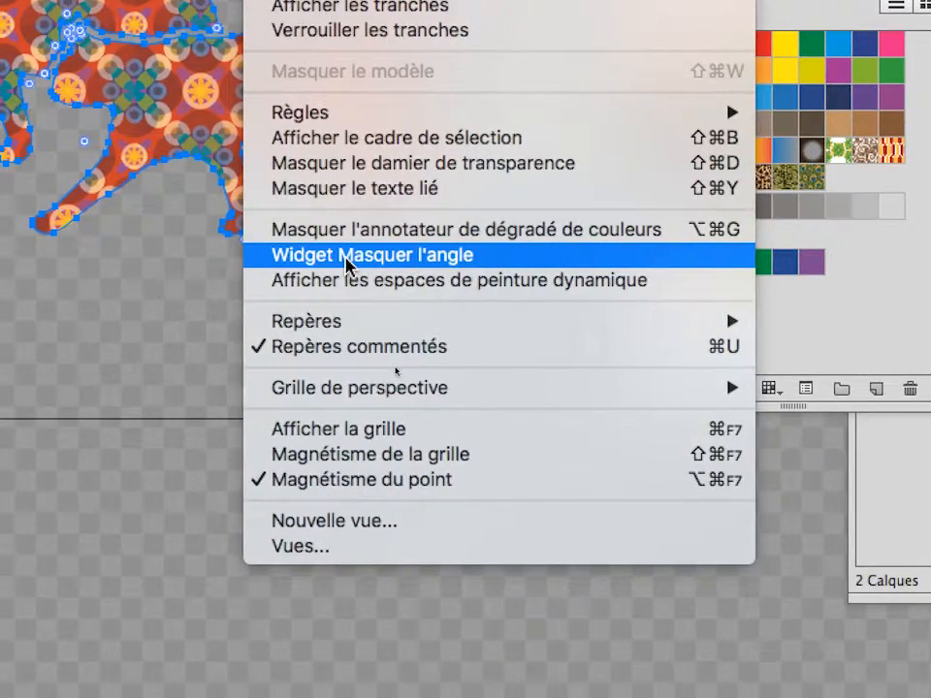
click(348, 260)
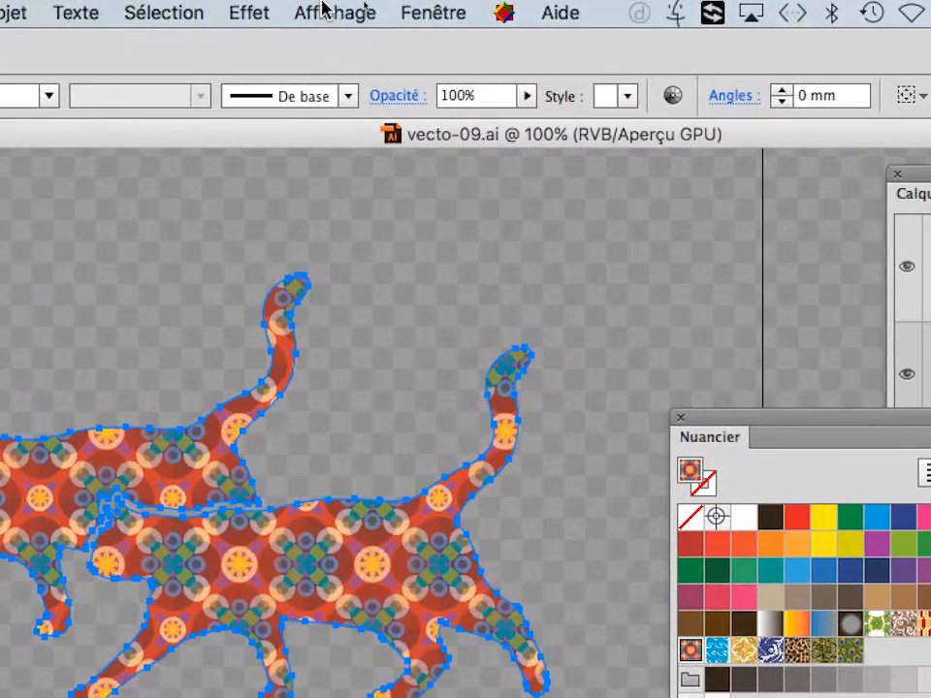
Turn the corner angle widgets on again and back off
click(328, 12)
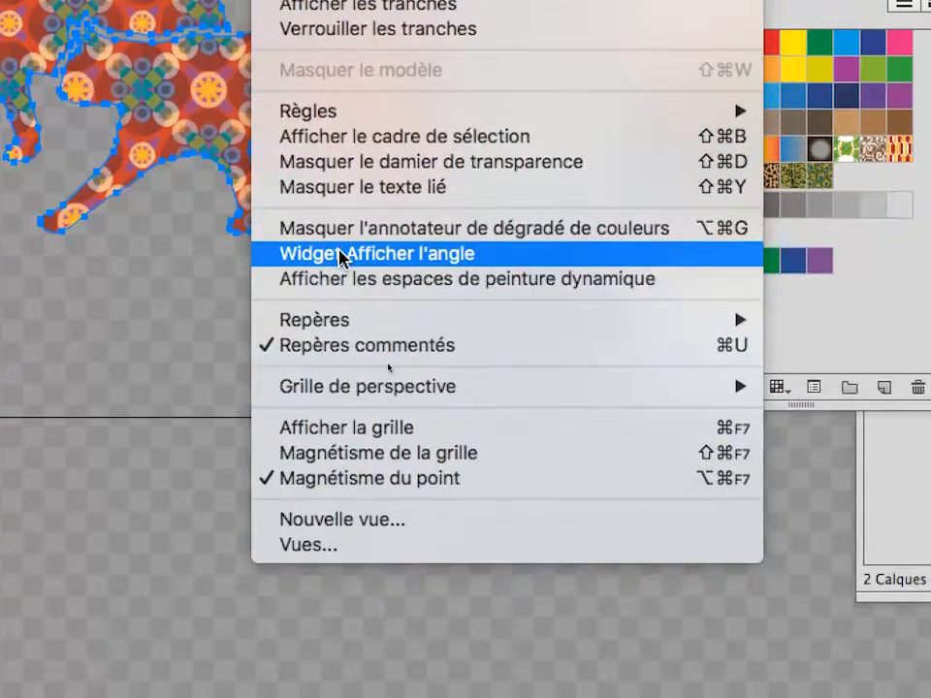
click(383, 185)
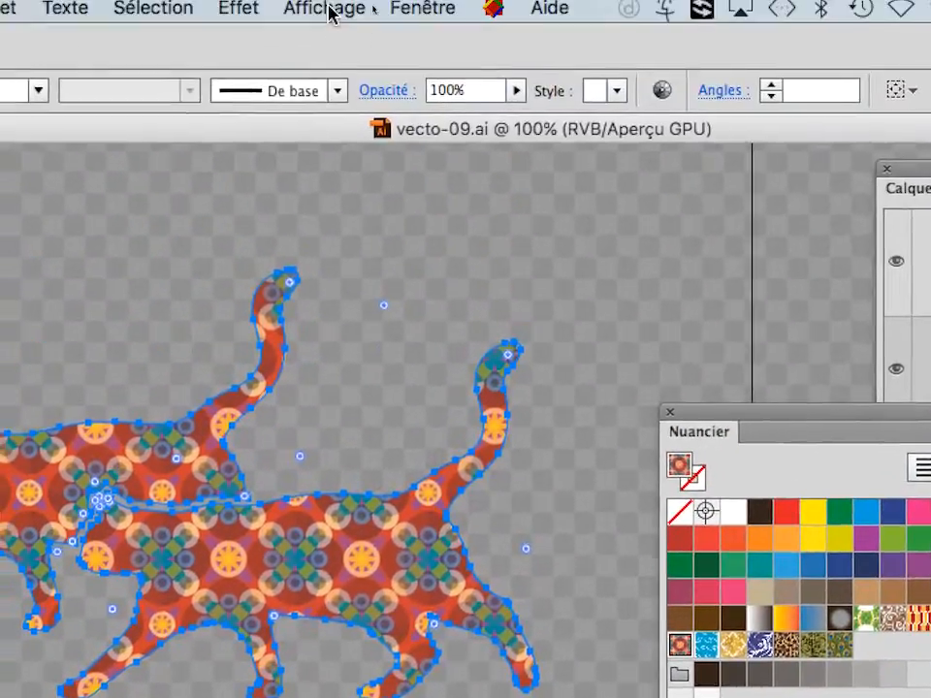
click(331, 10)
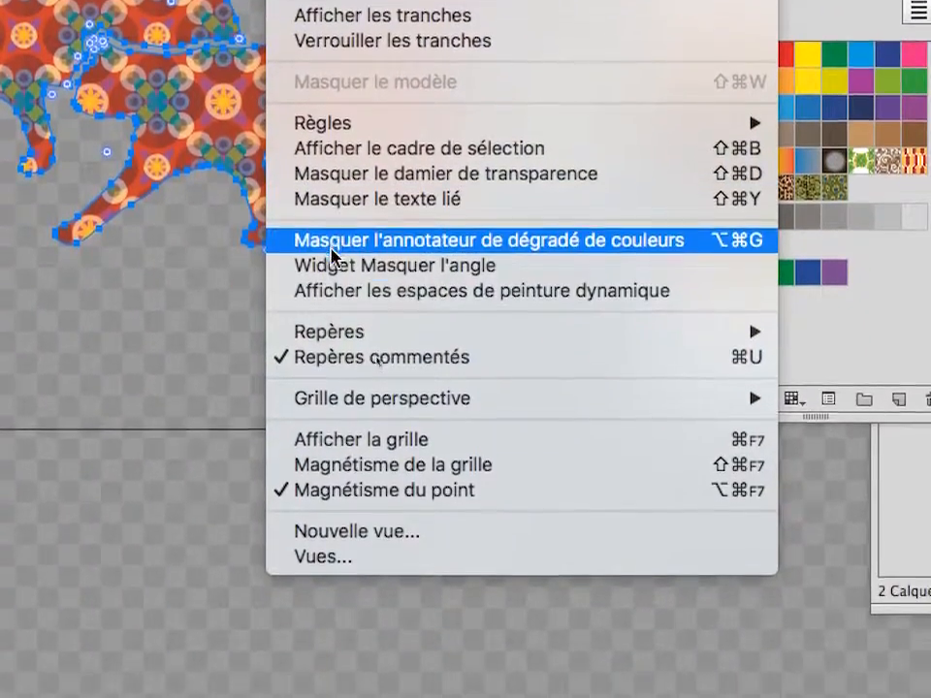
click(333, 256)
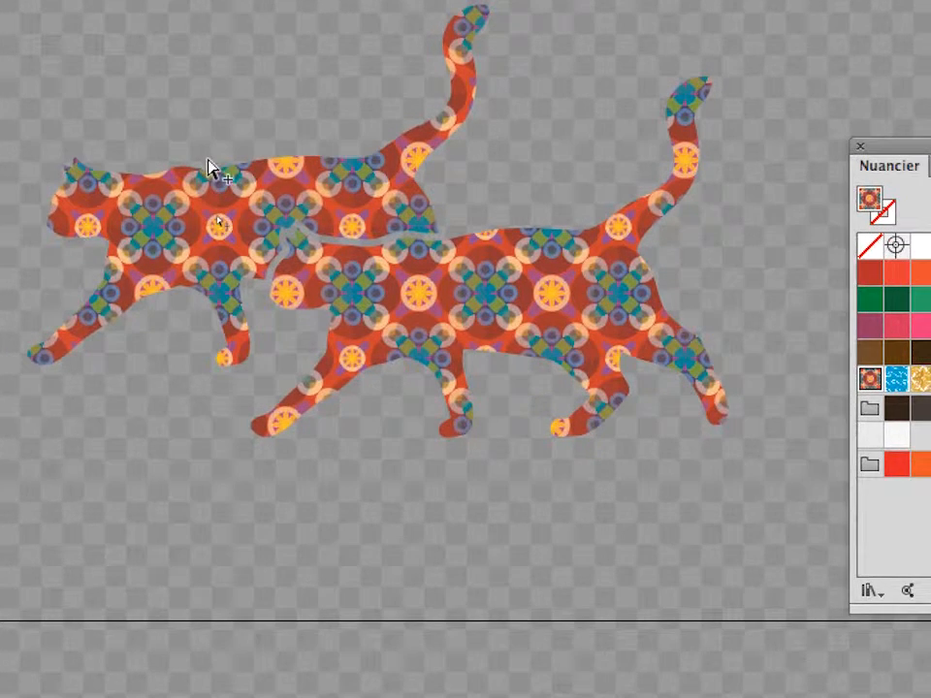
Select only the rear cat's path inside the vecto 2 group
click(214, 201)
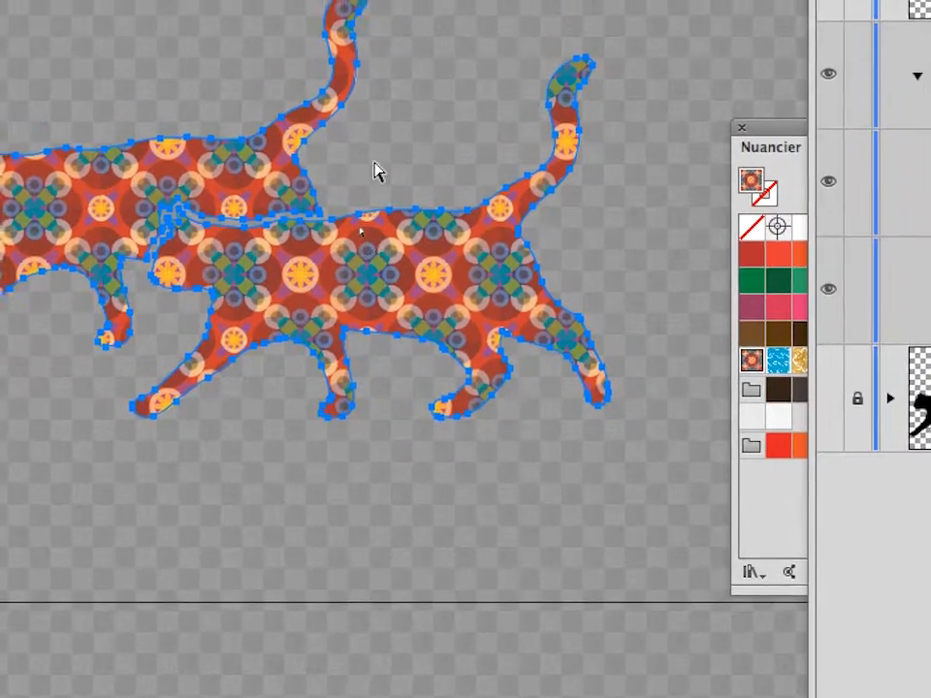
click(365, 146)
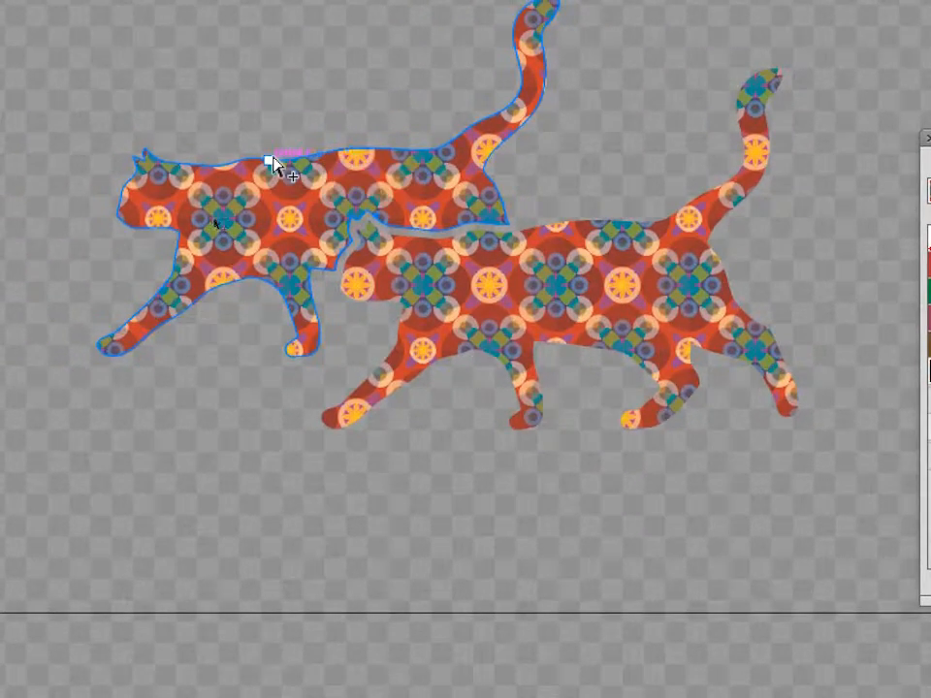
click(274, 161)
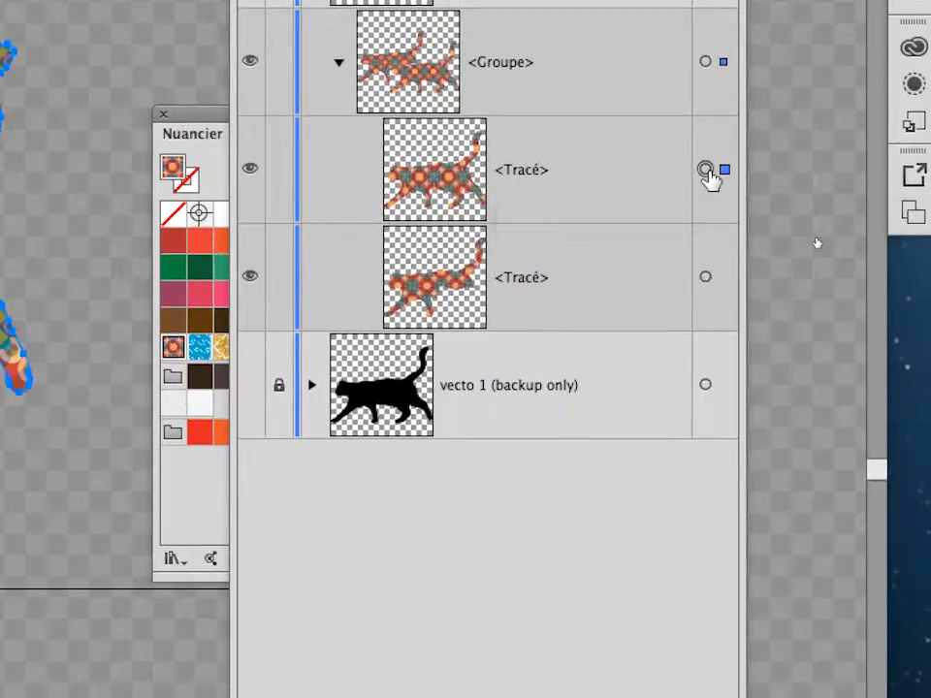
click(707, 278)
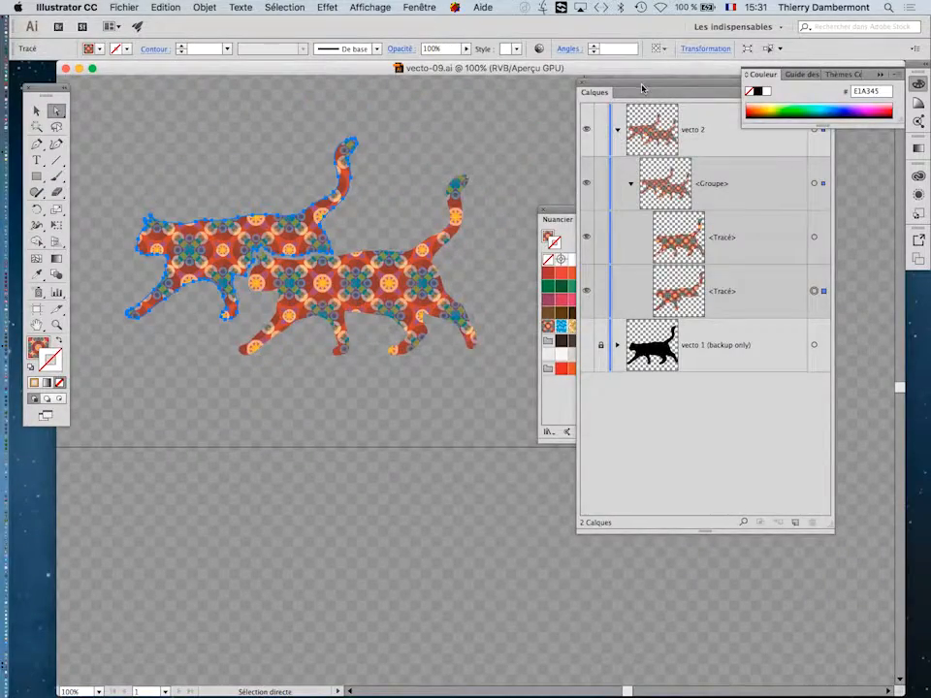
Move the Calques and Nuancier windows clear of the cats and open the Fruits et légumes gradient swatch library
drag(642, 88, 421, 479)
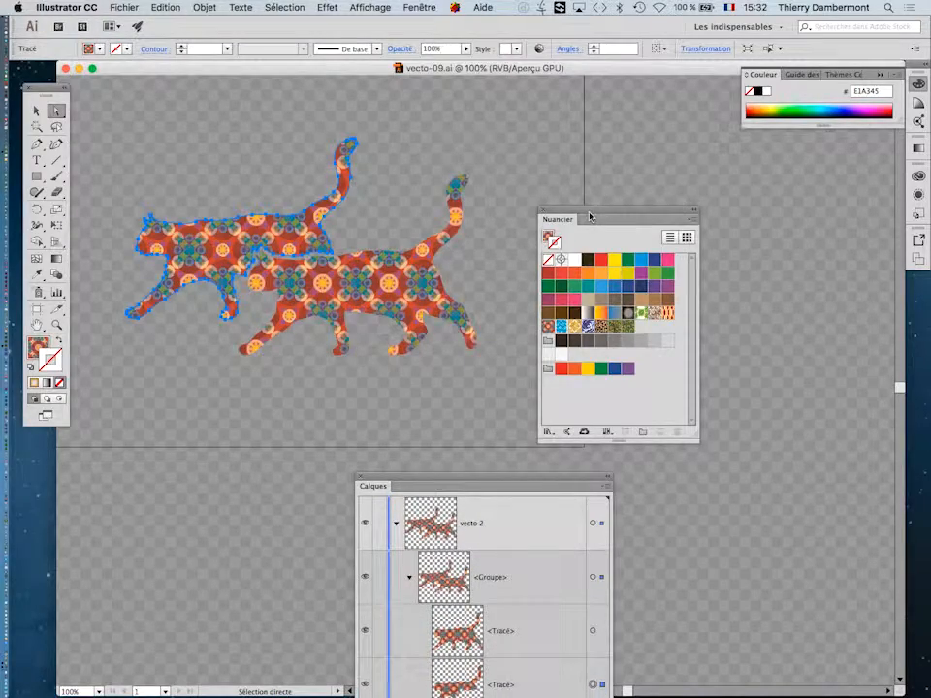
drag(589, 198, 588, 123)
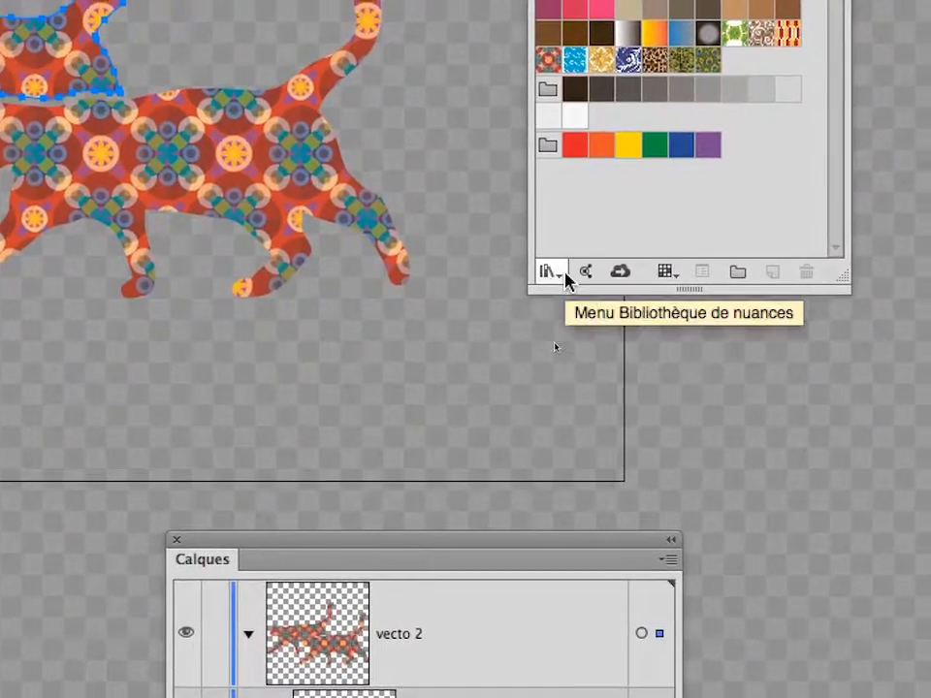
click(552, 273)
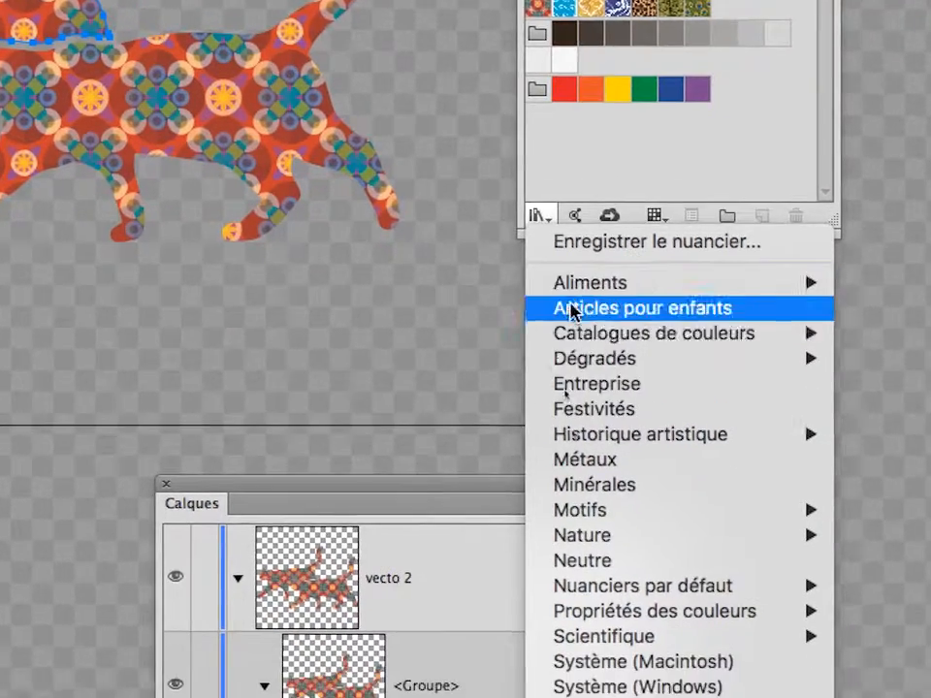
mouse_move(595, 414)
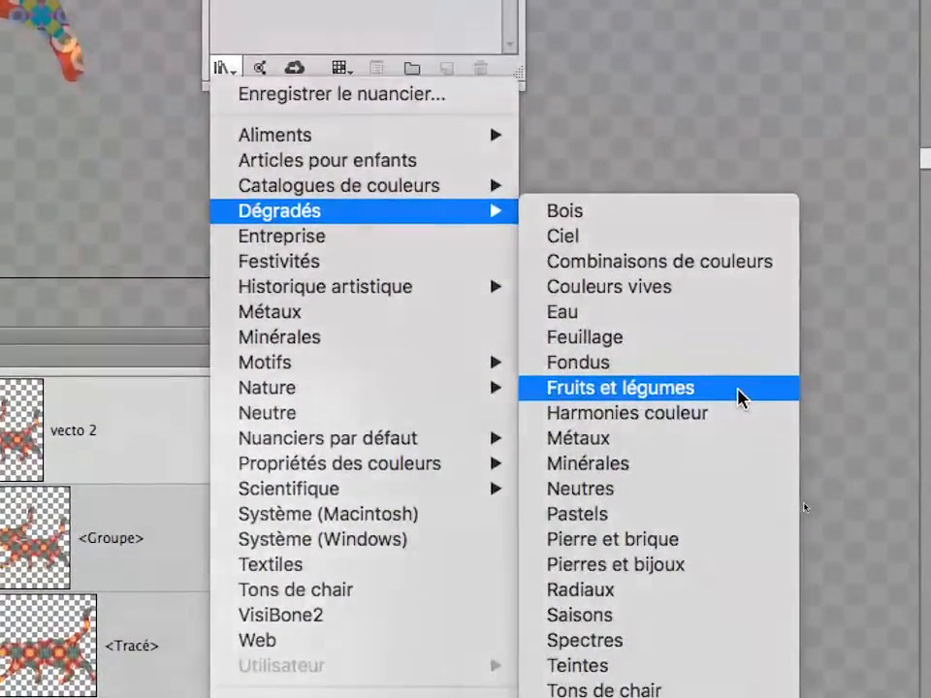
click(737, 400)
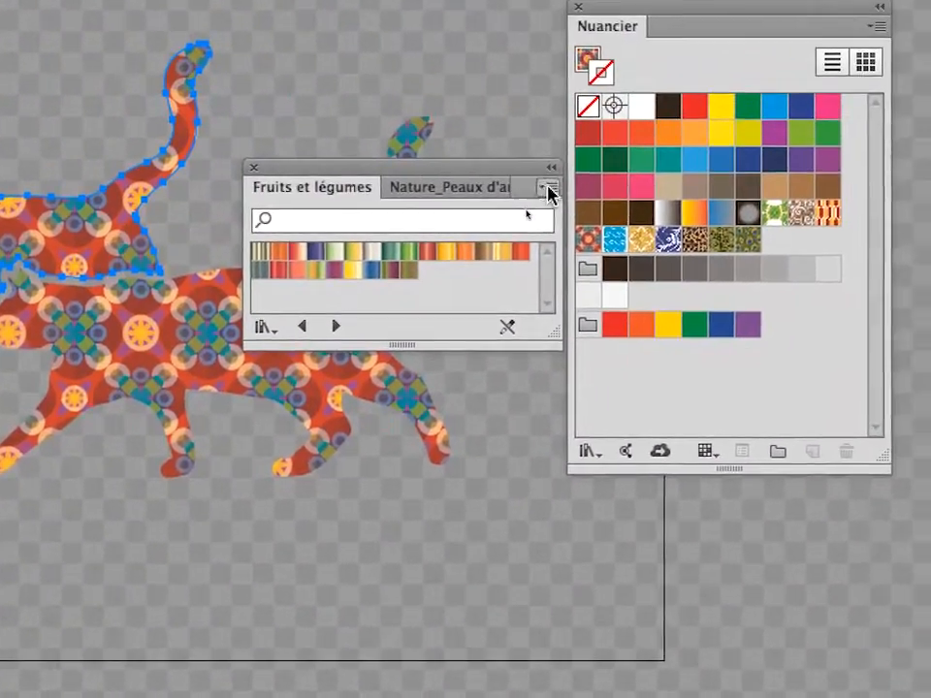
Show the Fruits et légumes swatches as large thumbnails, with the library window enlarged and placed below the cats
click(550, 191)
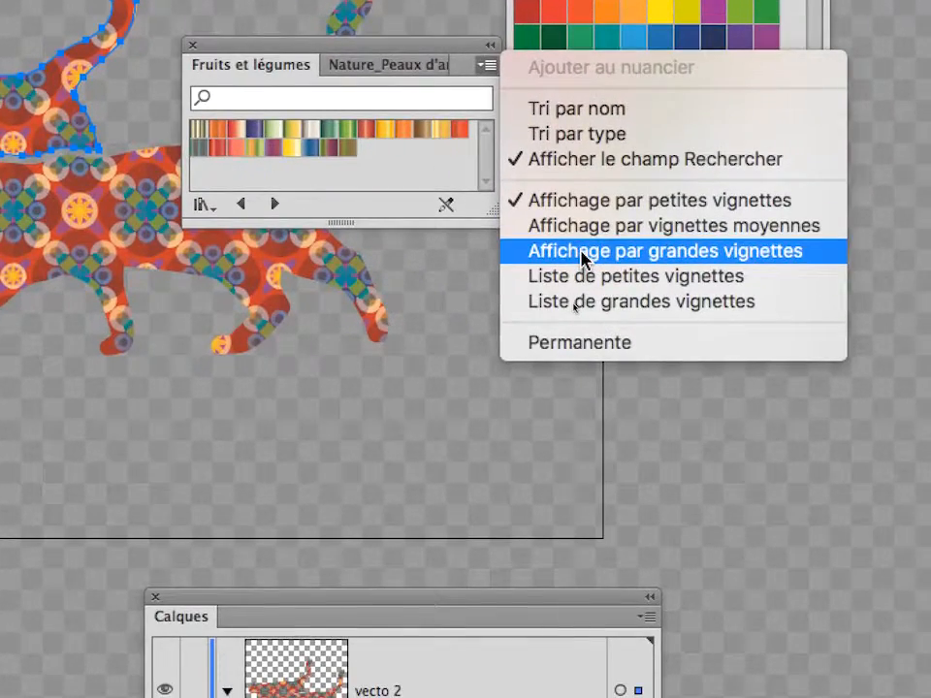
click(582, 253)
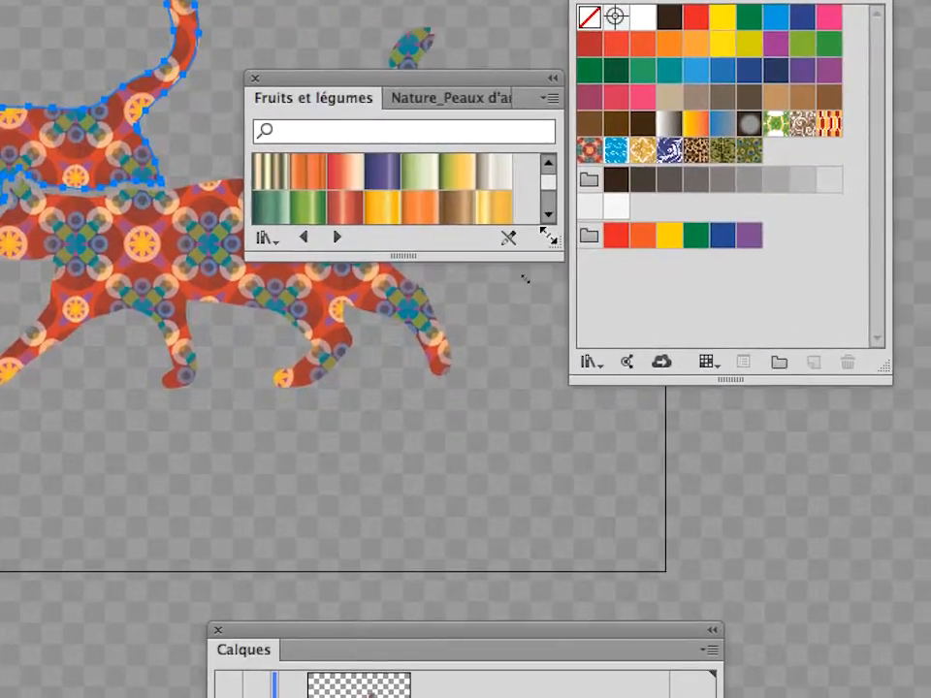
drag(488, 213, 489, 381)
drag(550, 297, 559, 438)
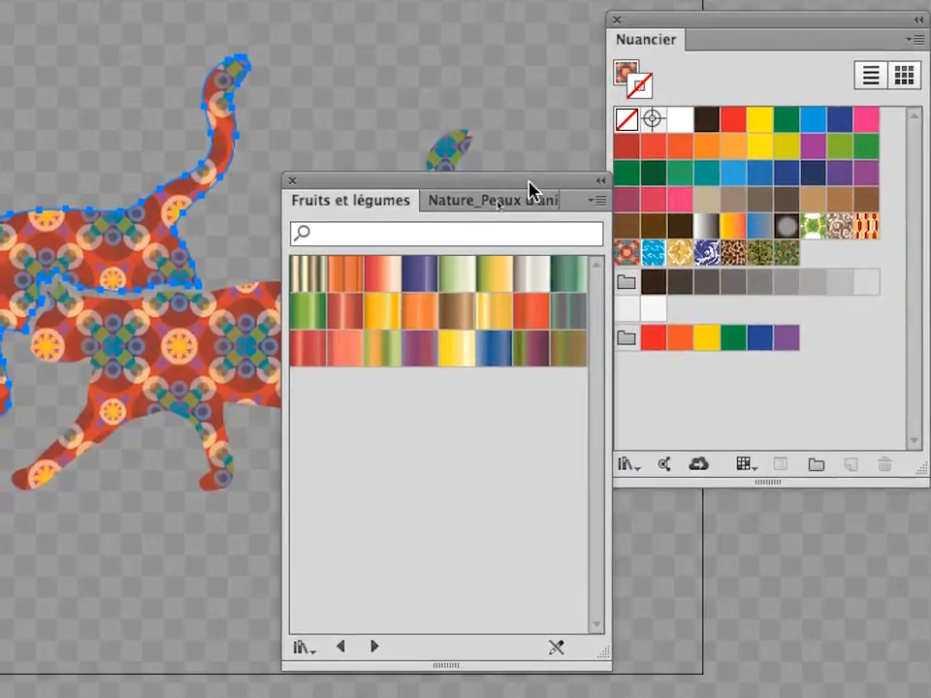
drag(529, 182, 362, 422)
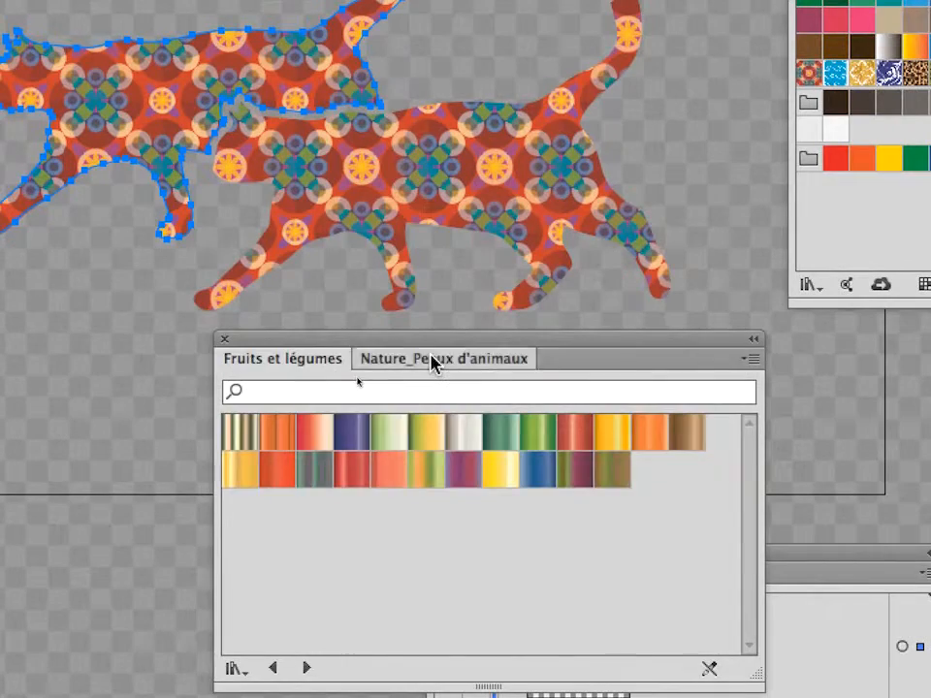
Give the rear cat's outline a green-to-yellow Fruits et légumes gradient and raise its stroke weight to 11 pt
click(334, 60)
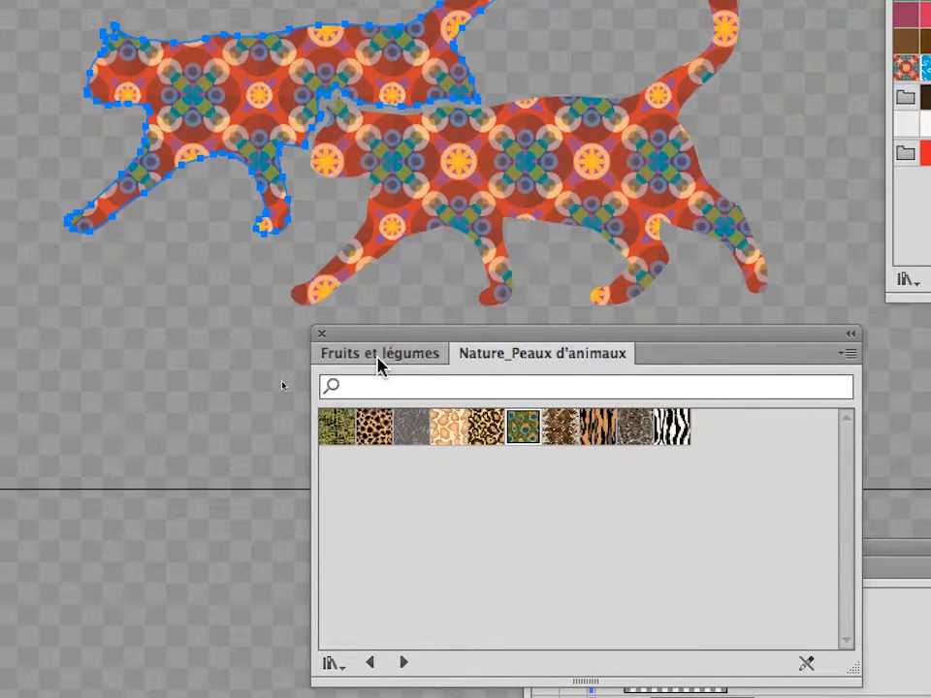
click(284, 361)
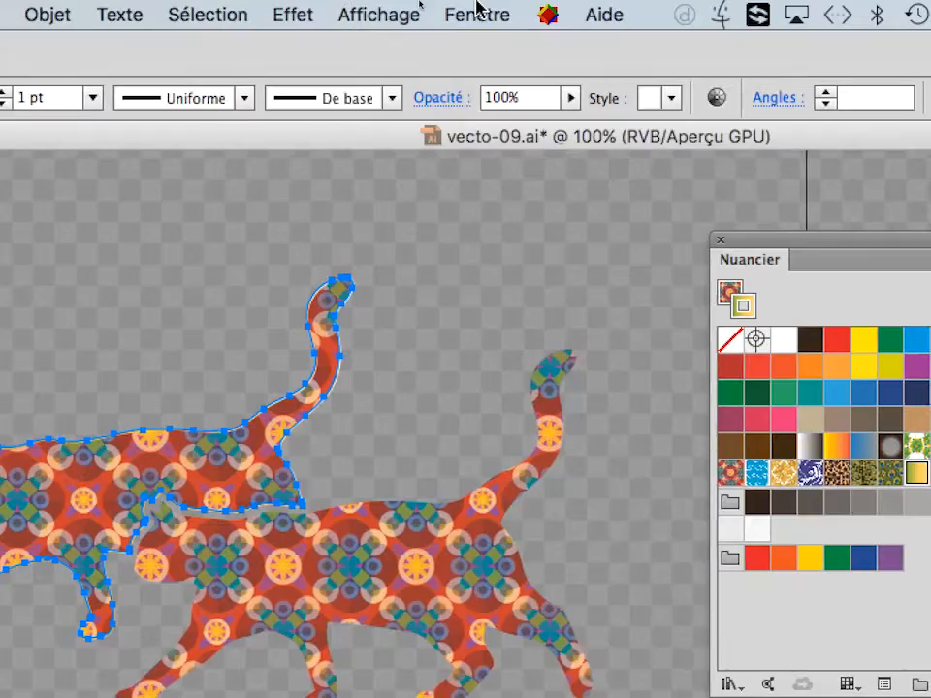
click(475, 9)
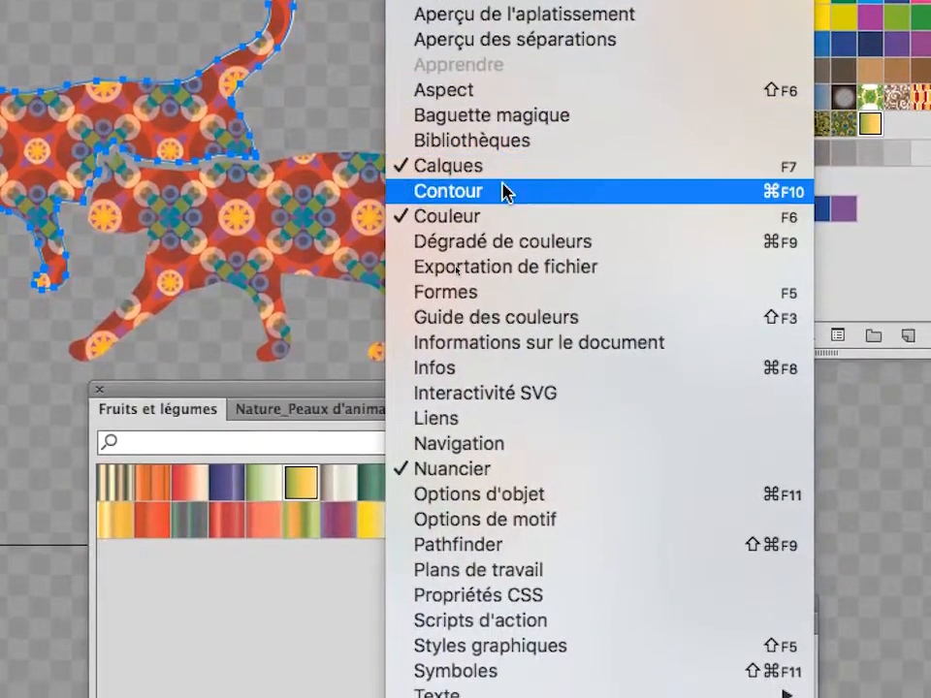
click(534, 540)
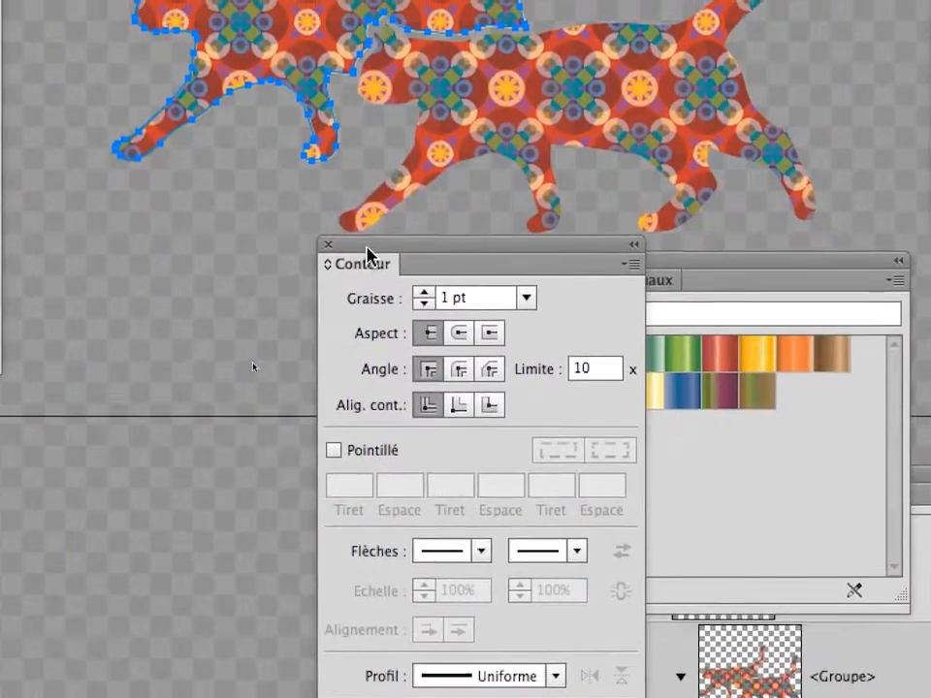
drag(86, 371, 187, 0)
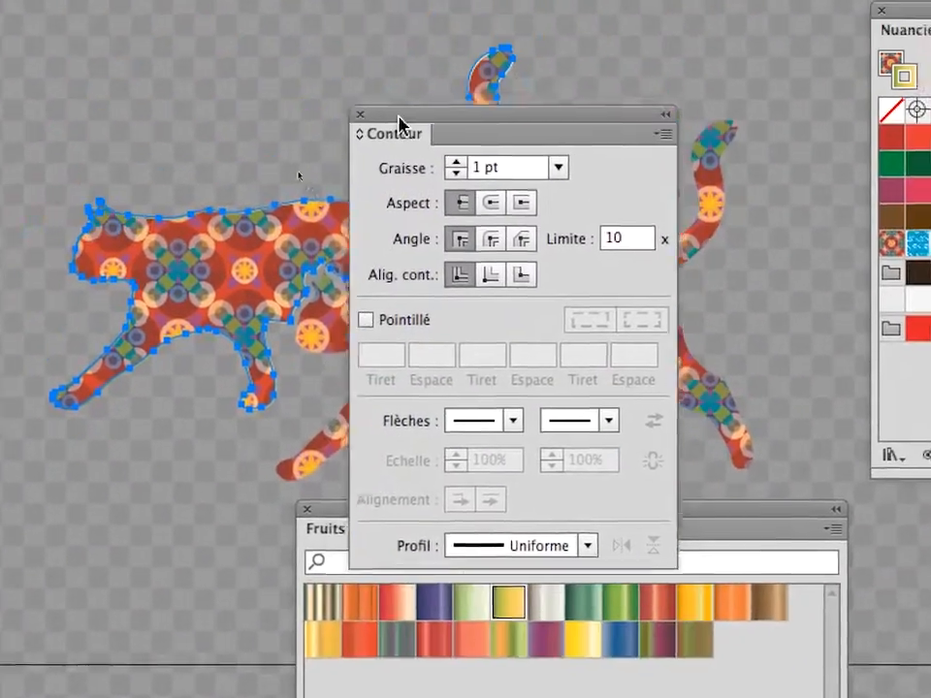
drag(399, 117, 367, 102)
click(418, 142)
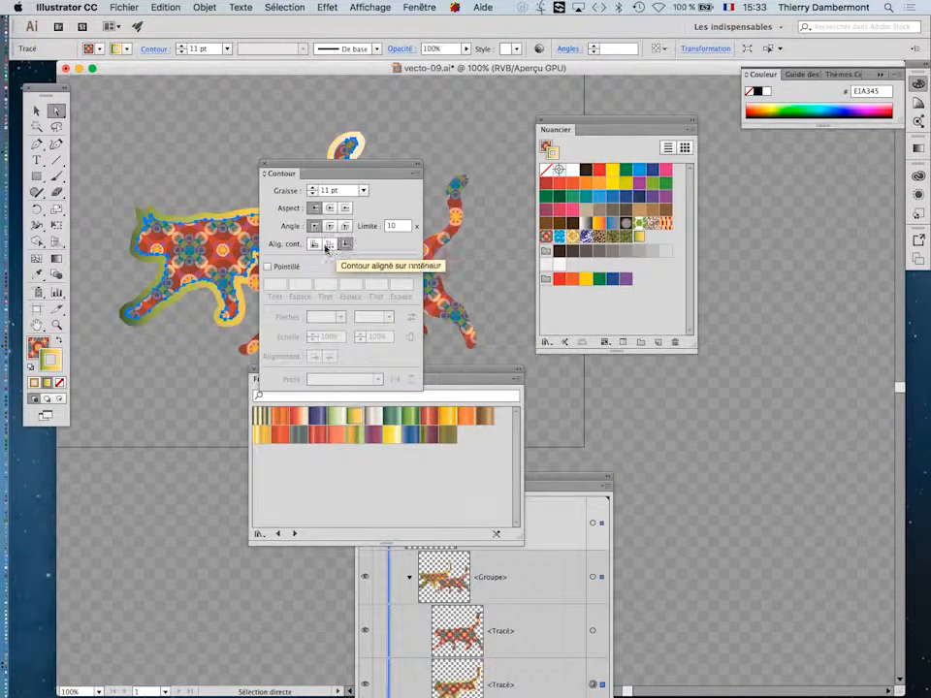
Centre the stroke on the rear cat's path and recolour it with the golden gradient from Fruits et légumes
drag(305, 170, 477, 164)
scroll(217, 232, up, 1)
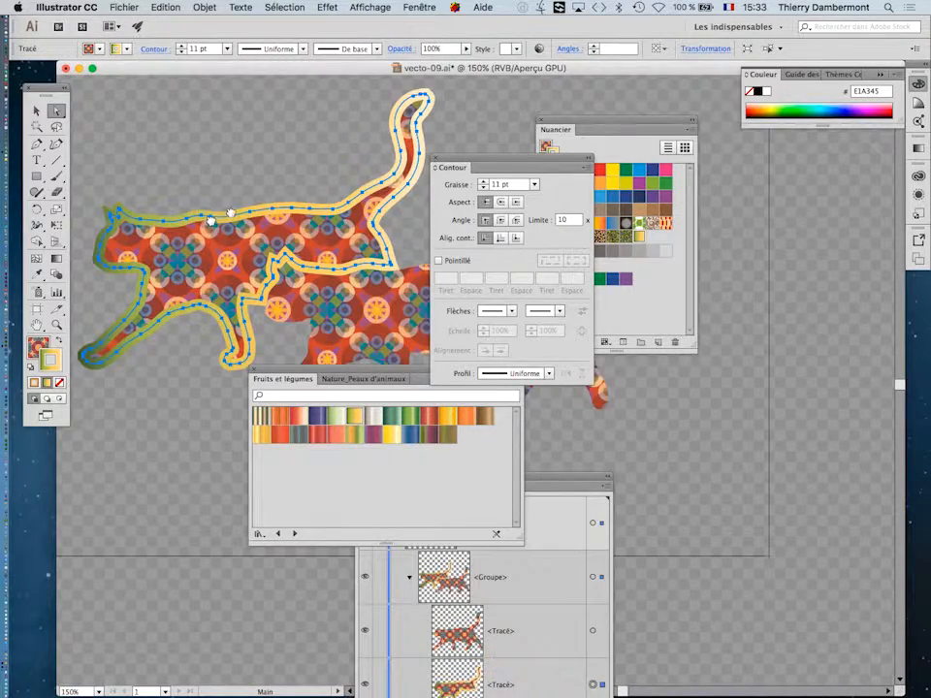
drag(230, 213, 293, 211)
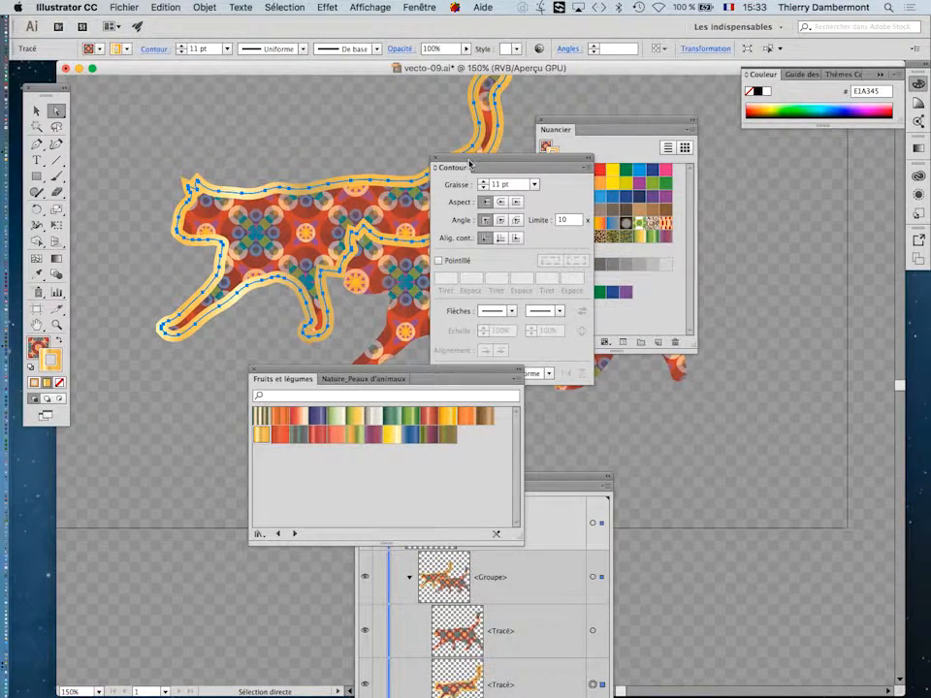
Rearrange the Contour, Nuancier, Fruits et légumes and Calques windows around the artwork so the cats are uncovered
drag(469, 163, 786, 364)
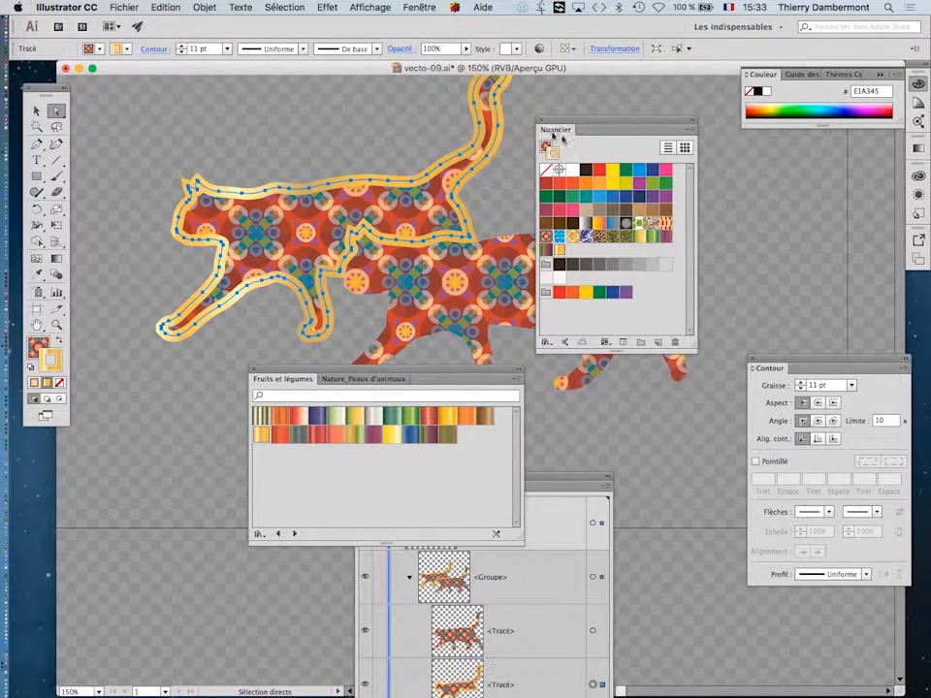
drag(555, 123, 685, 149)
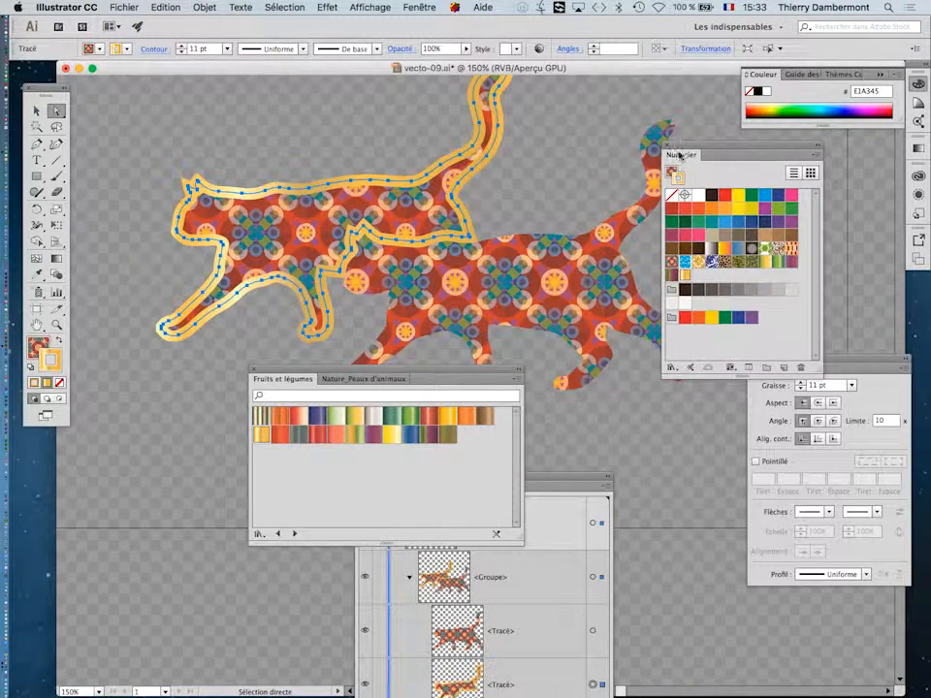
drag(444, 375, 266, 423)
drag(395, 483, 517, 382)
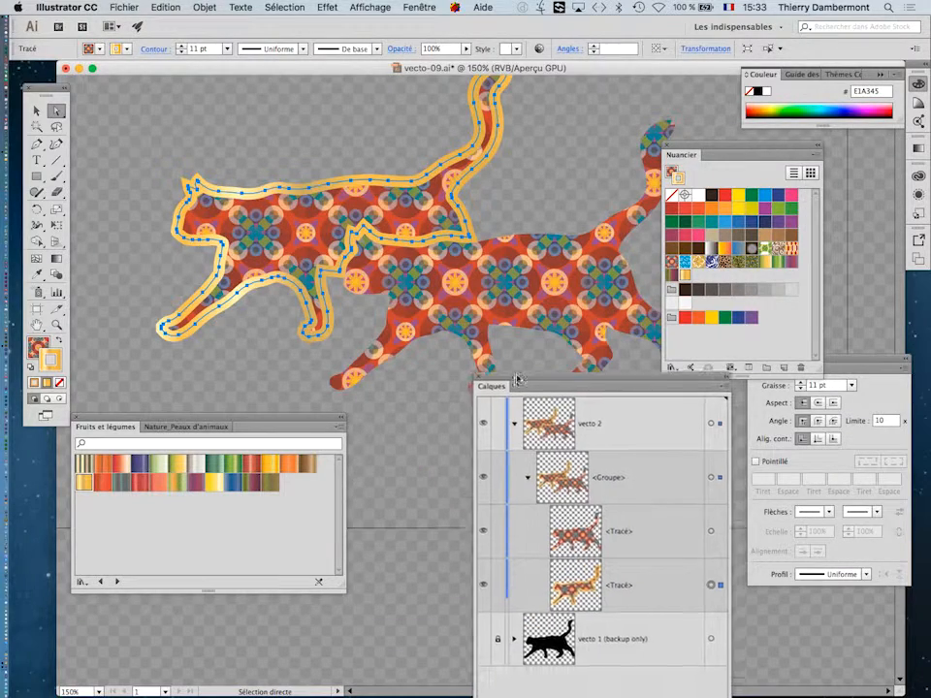
Set the rear cat's stroke weight to 30 pt
click(801, 389)
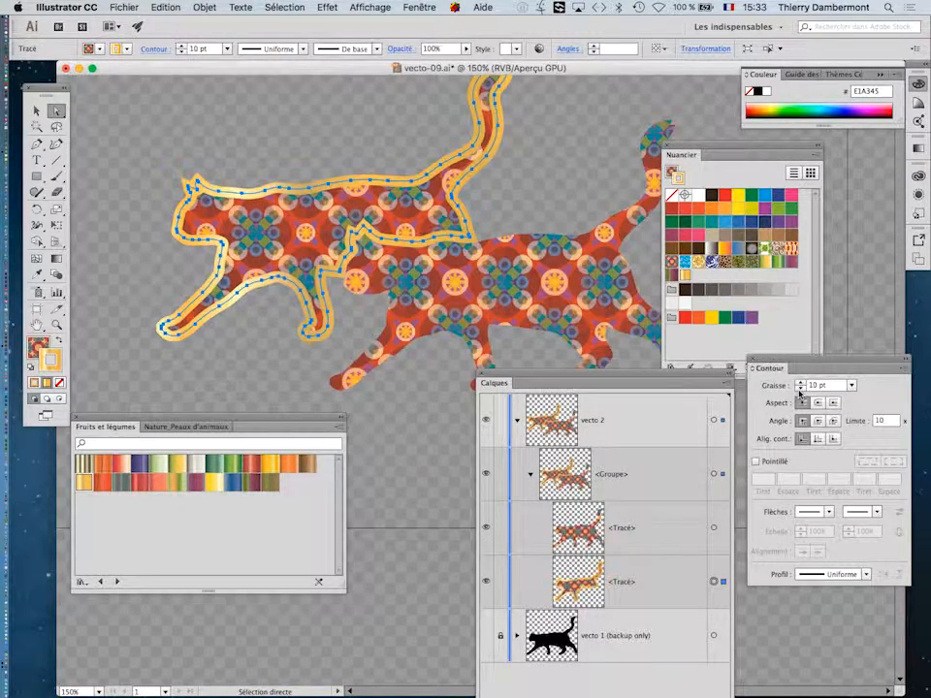
click(801, 384)
click(801, 384)
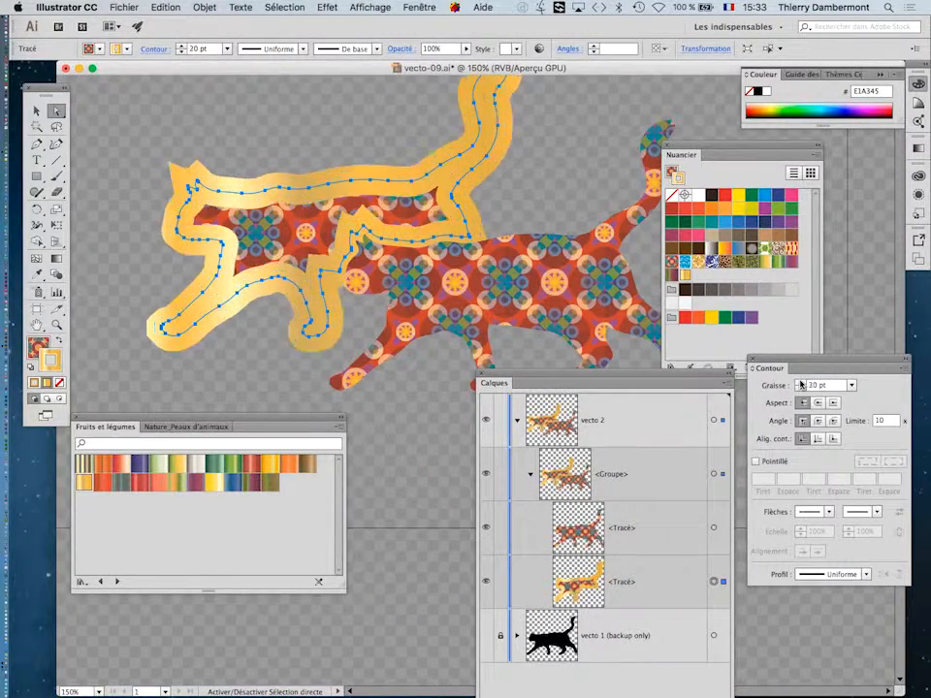
Reduce the rear cat's stroke weight to nothing and raise it back up to 20 pt in 10 pt increments
shift+click(801, 388)
shift+click(801, 388)
shift+click(801, 388)
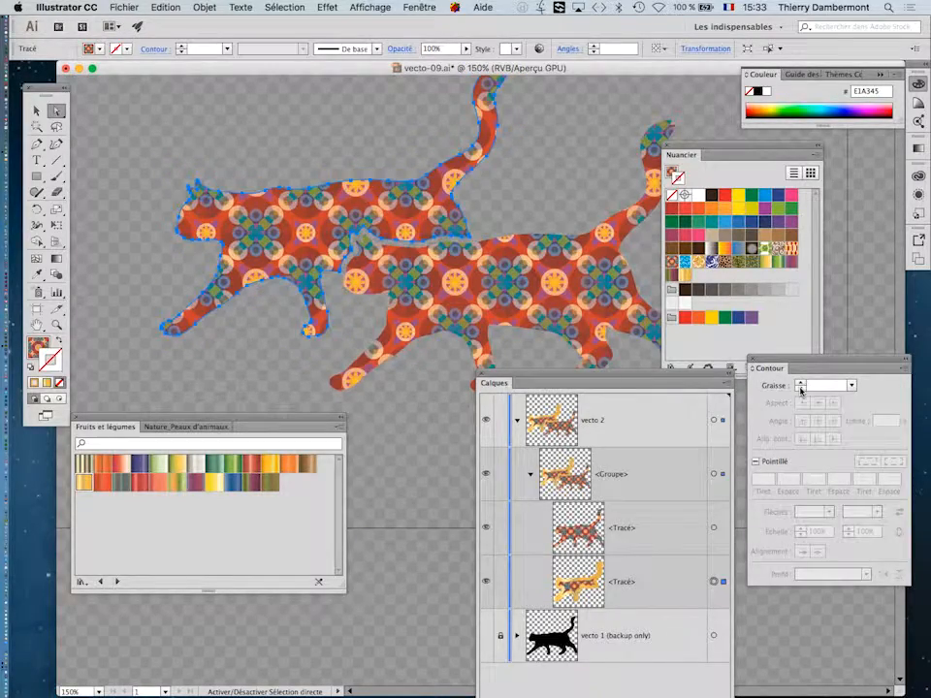
shift+click(801, 384)
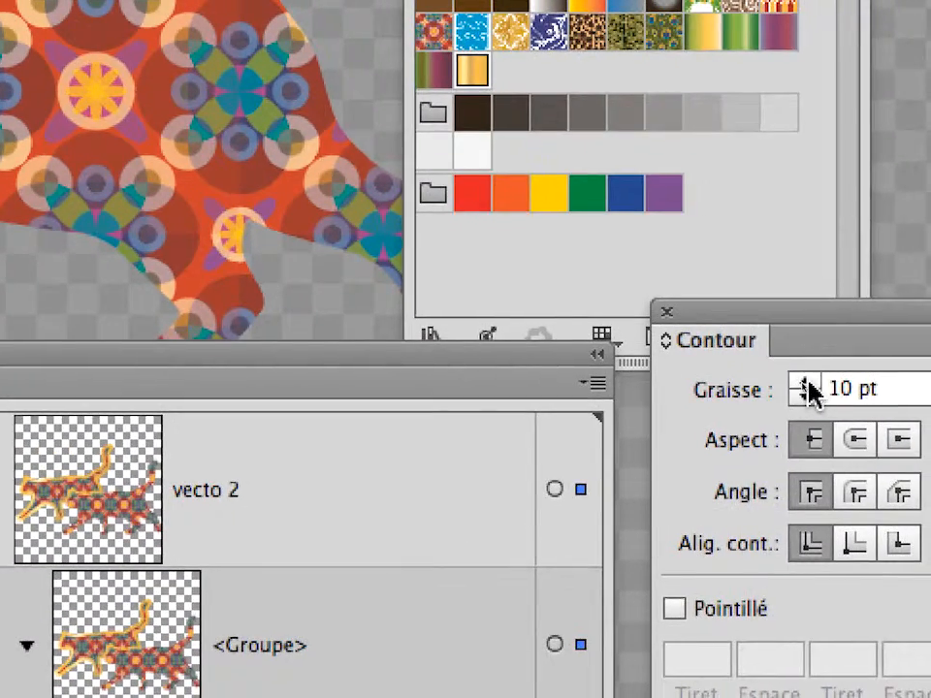
shift+click(807, 383)
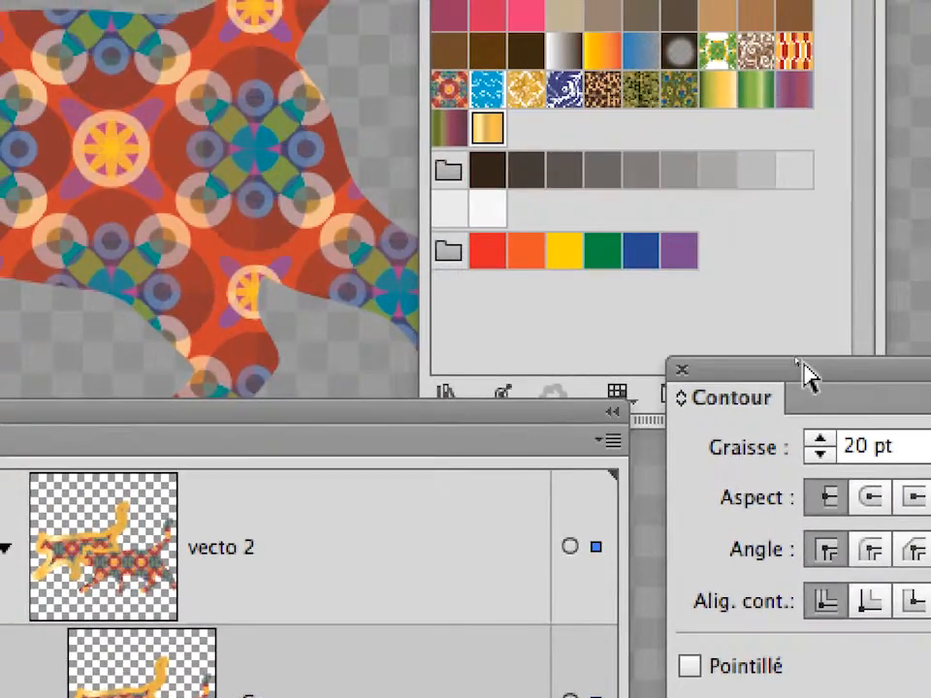
Place the Contour window beside the rear cat's legs and try its stroke weight from none up to 40 pt
drag(788, 307, 522, 305)
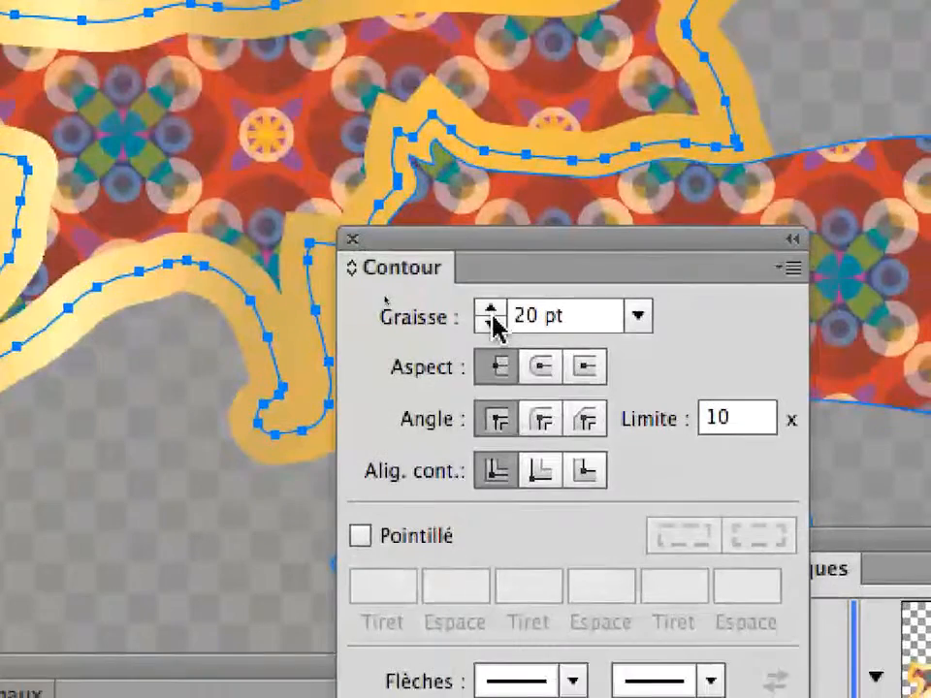
shift+click(540, 395)
shift+click(540, 395)
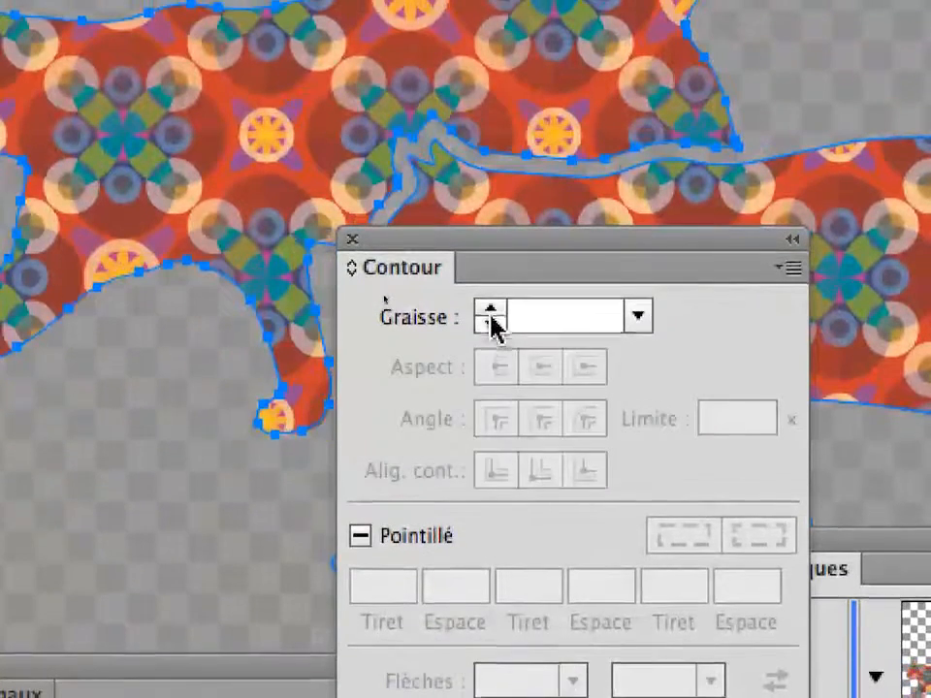
shift+click(491, 315)
shift+click(491, 315)
shift+click(491, 315)
shift+click(491, 315)
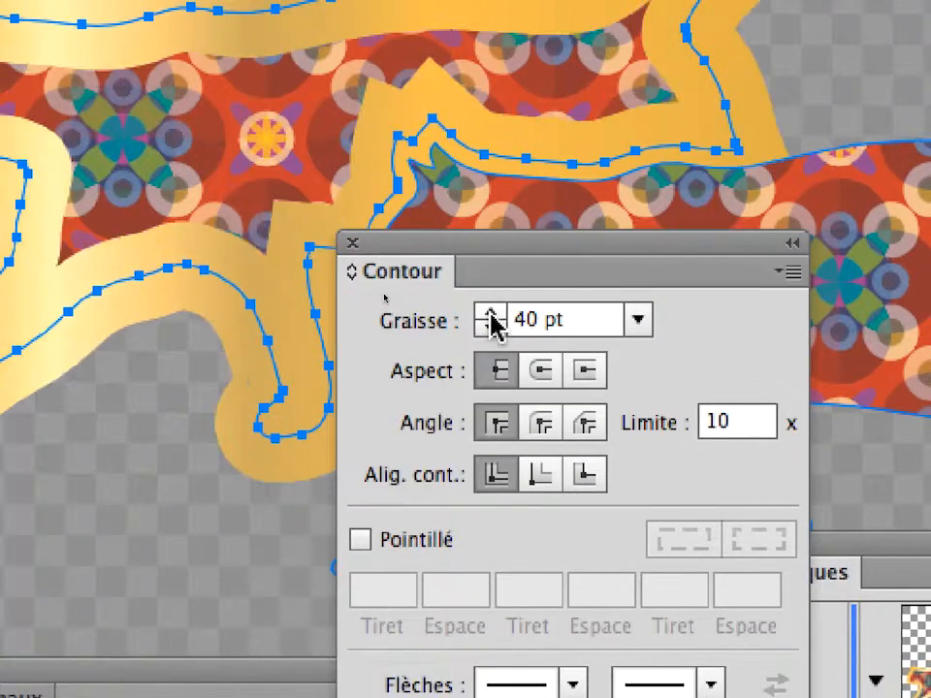
Set the rear cat's stroke weight to 7 pt
shift+click(491, 313)
shift+click(491, 324)
shift+click(492, 324)
shift+click(491, 324)
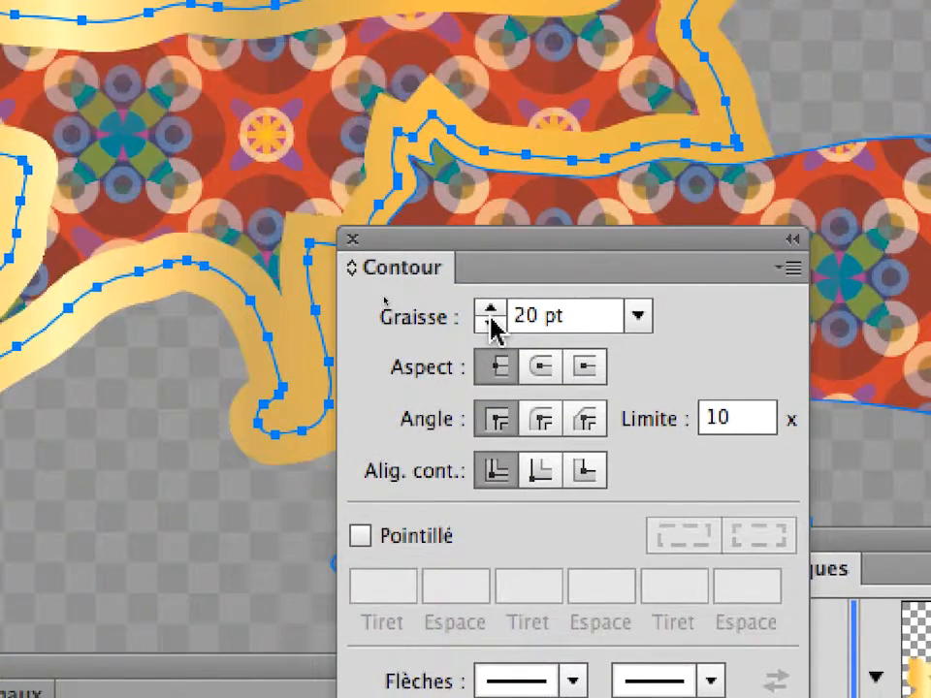
shift+click(492, 324)
click(492, 324)
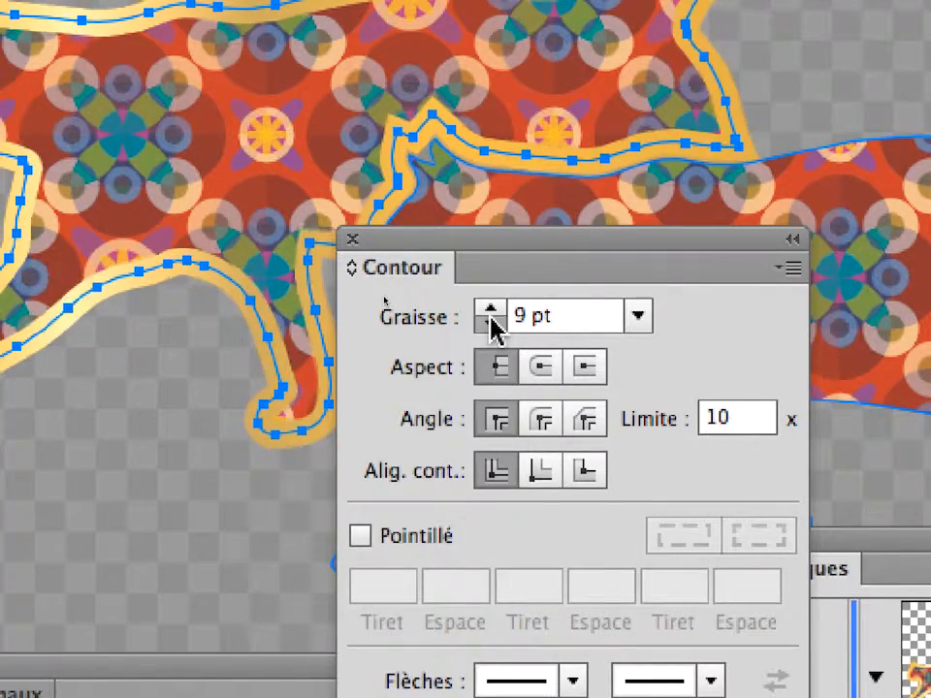
click(491, 324)
click(492, 324)
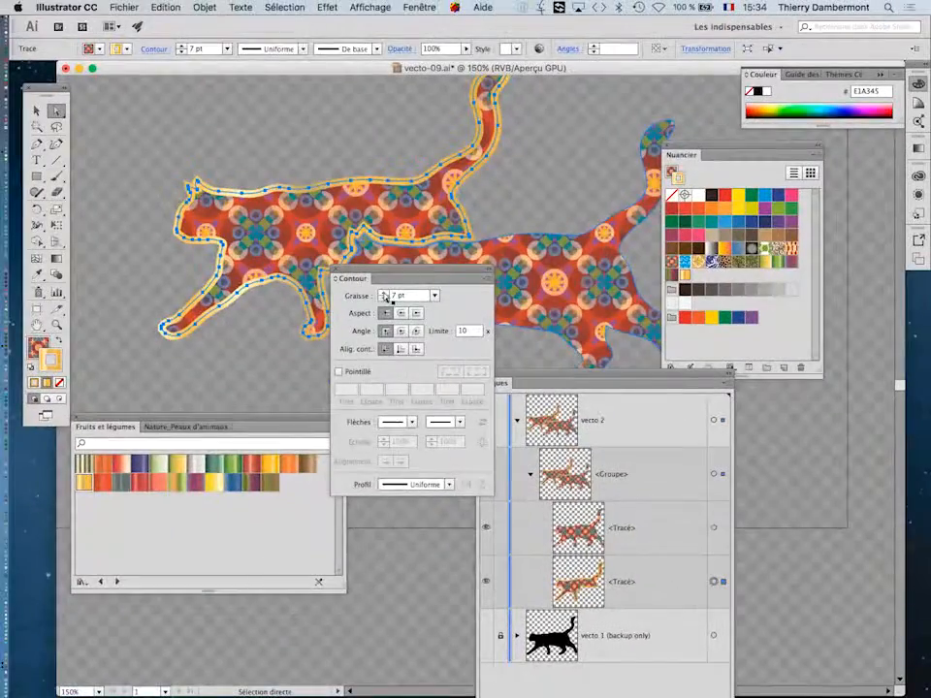
Move the Contour and Calques windows off the artwork so both cats are fully visible
drag(380, 273, 324, 374)
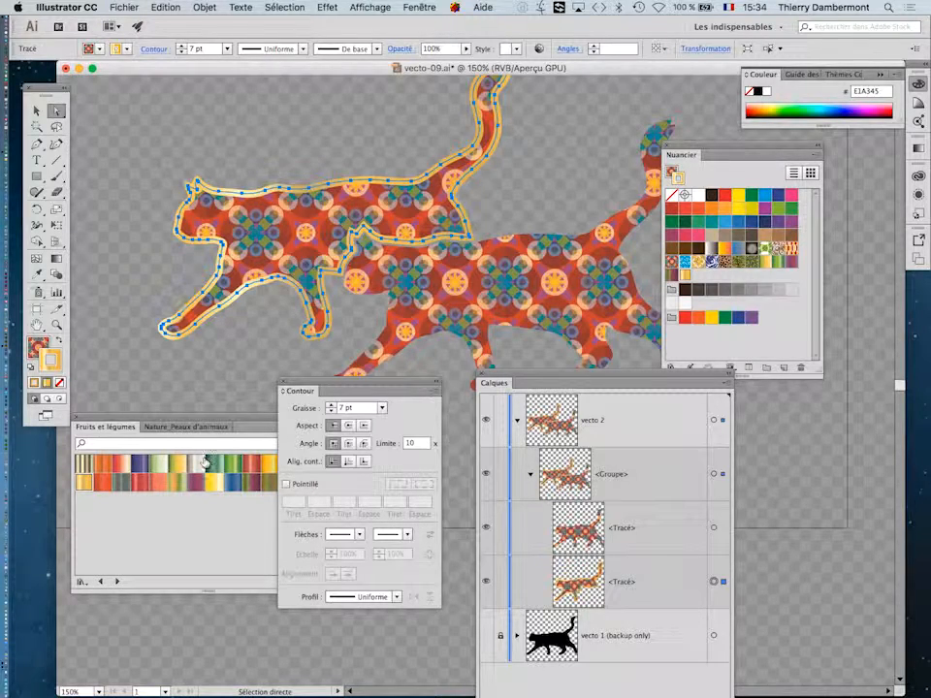
drag(303, 386, 816, 421)
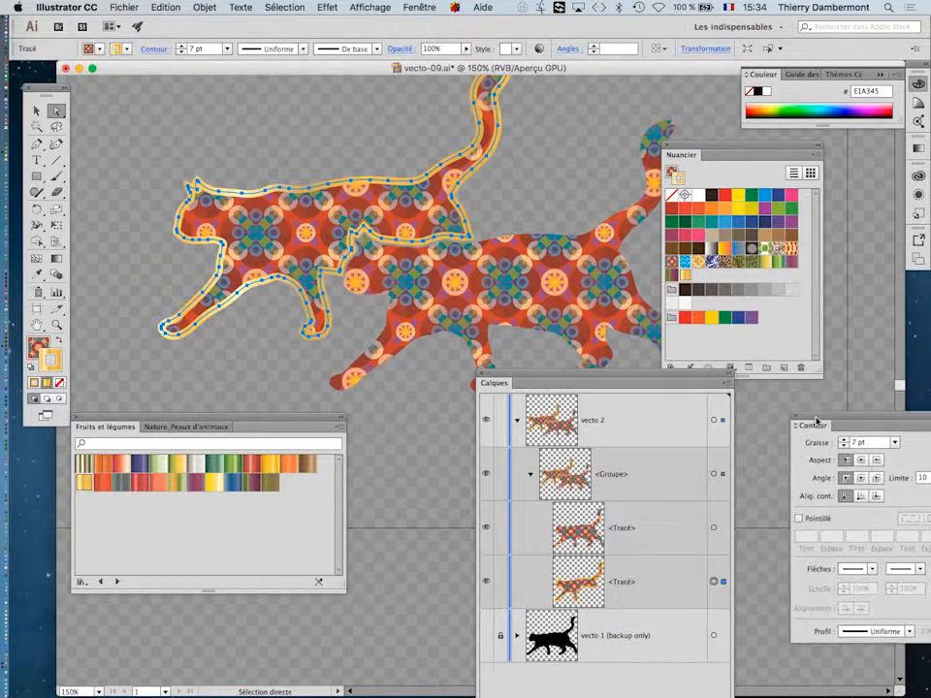
drag(626, 377, 607, 459)
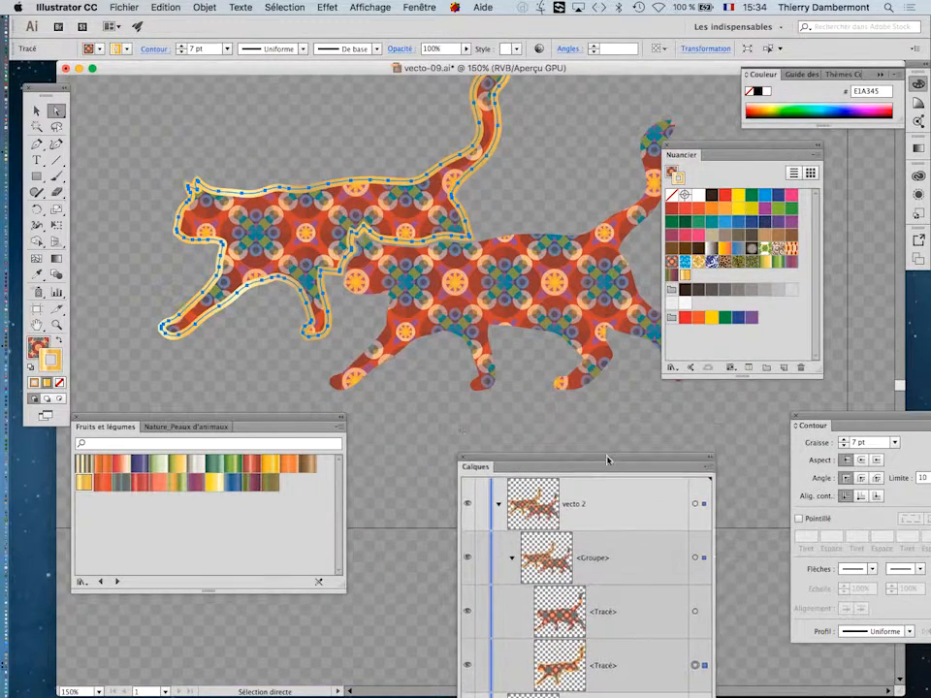
Save the document as vecto-10.ai in the B1A2 AI folder, accepting the Illustrator CC options
click(136, 7)
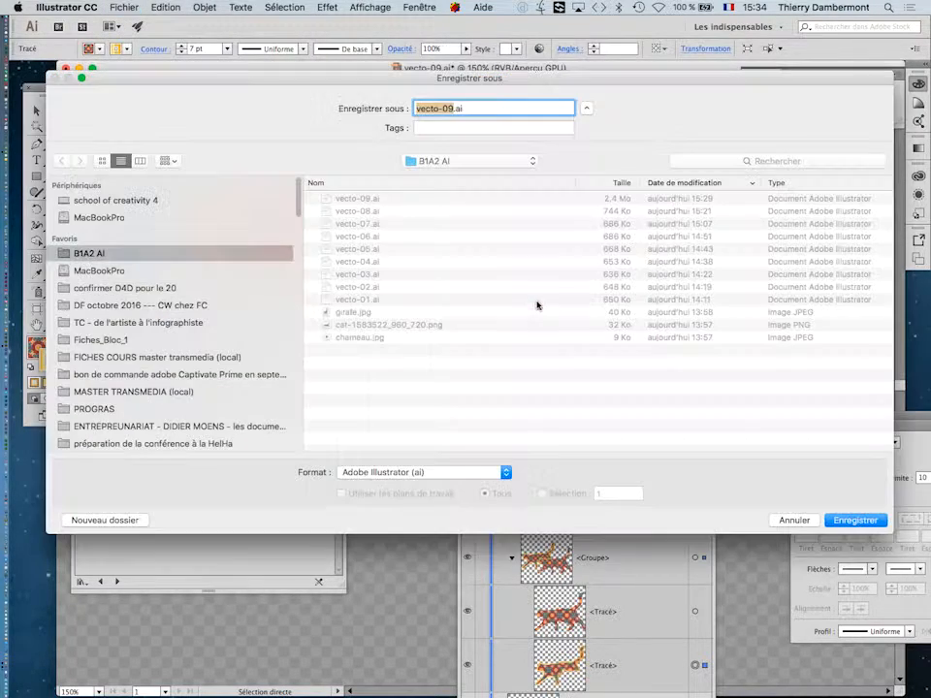
click(449, 107)
text(10)
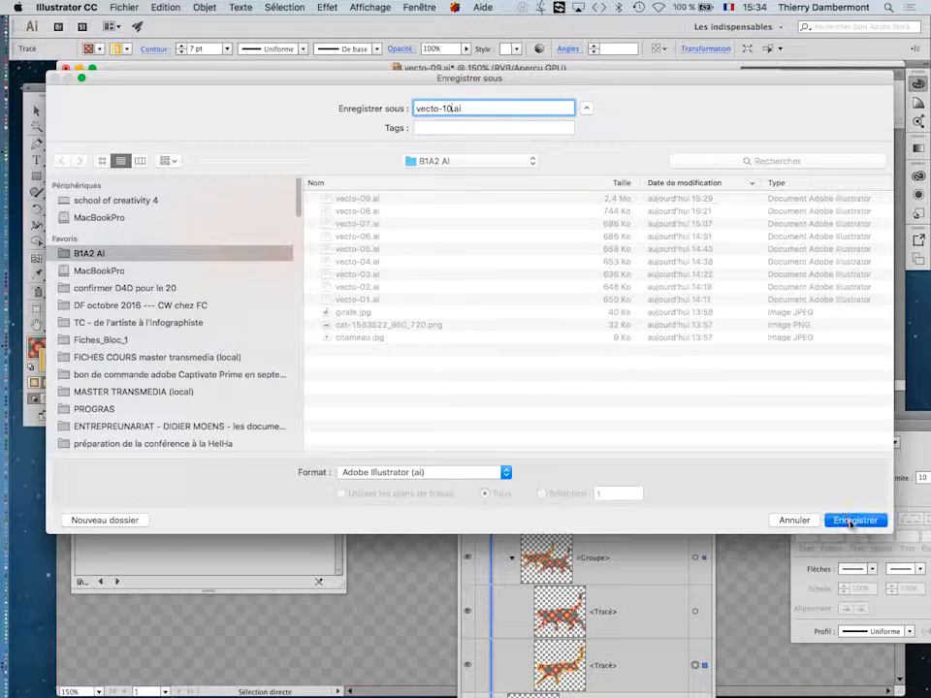
click(852, 520)
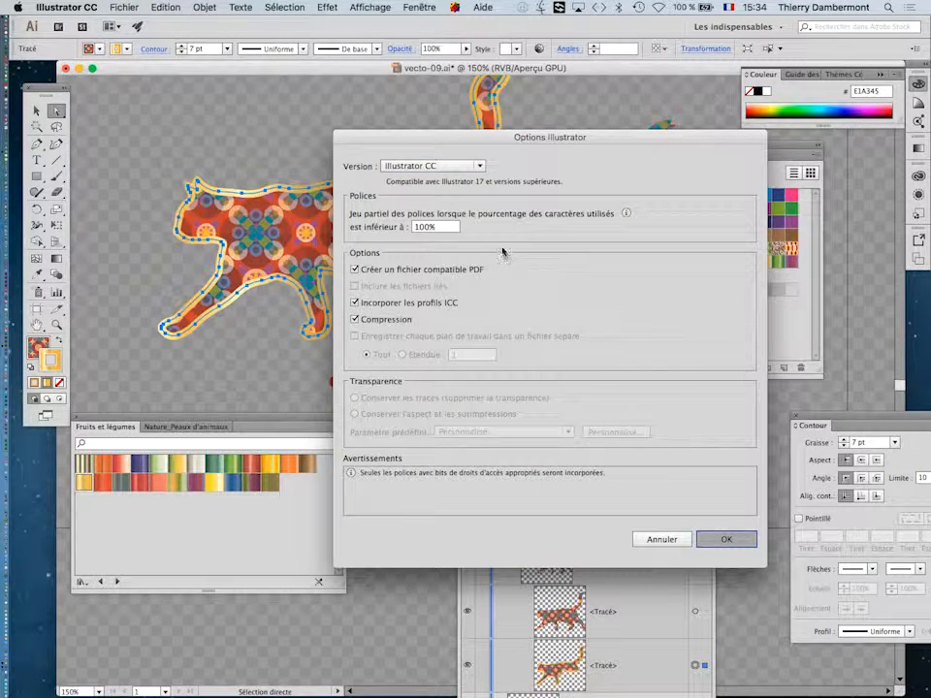
key(Return)
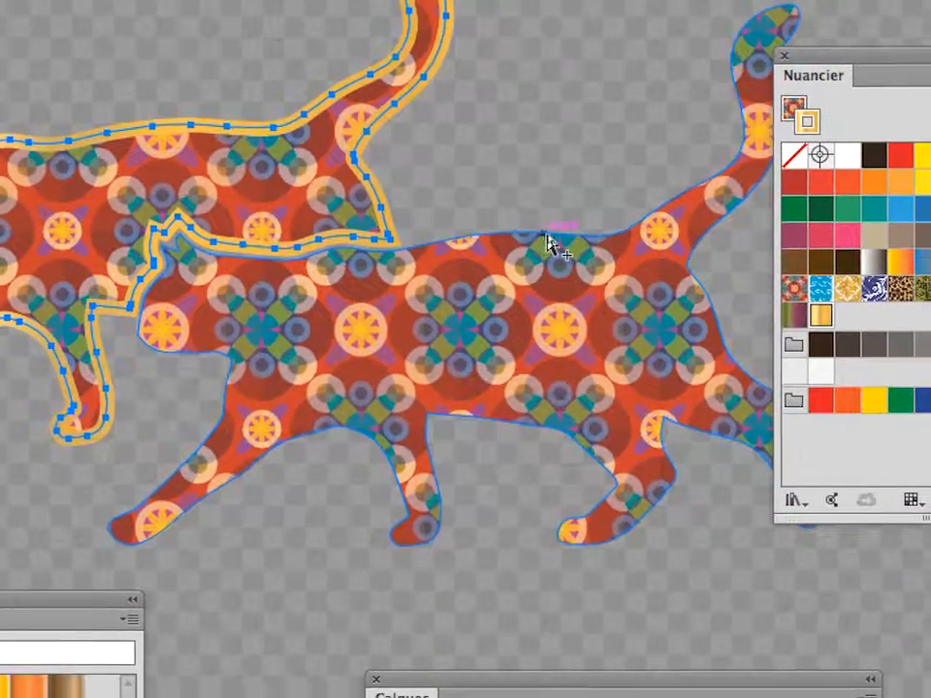
Select the front cat's path and give it a 13 pt stroke with the dark violet gradient from Fruits et légumes
click(548, 238)
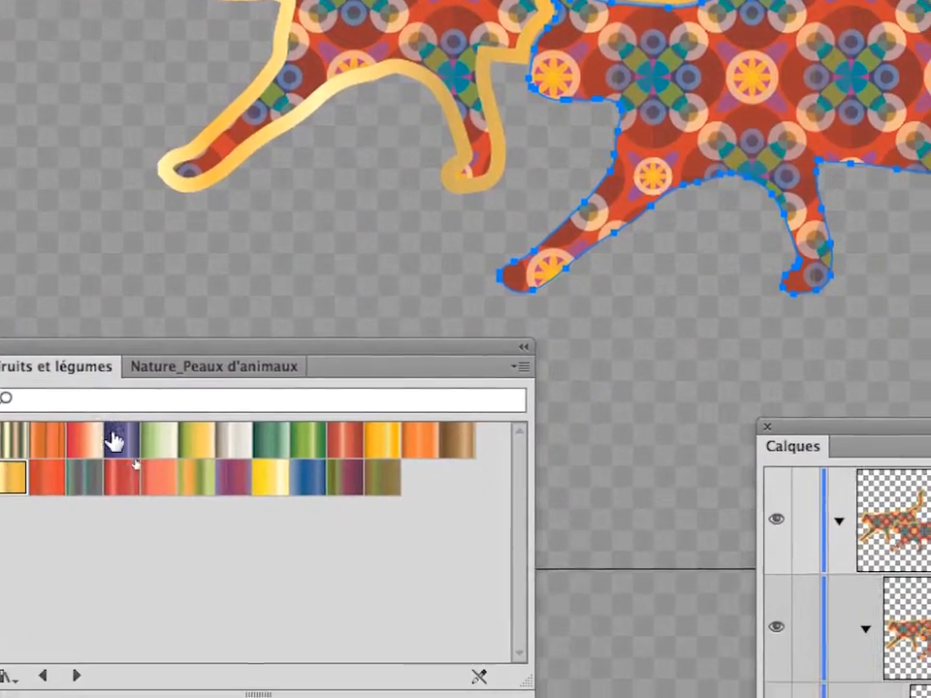
click(222, 563)
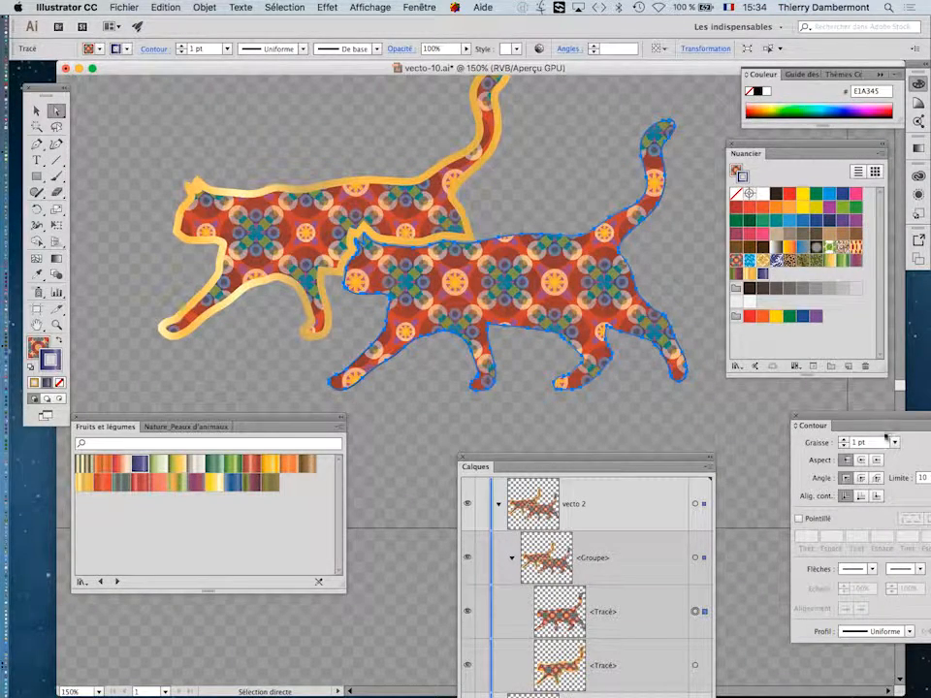
drag(855, 420, 587, 427)
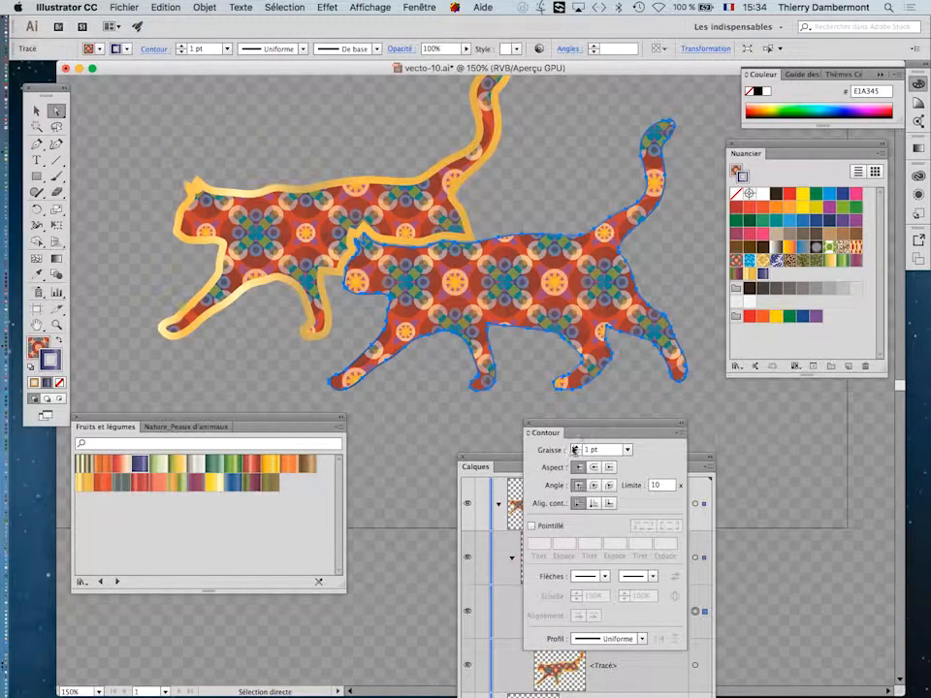
click(576, 449)
click(575, 449)
click(575, 449)
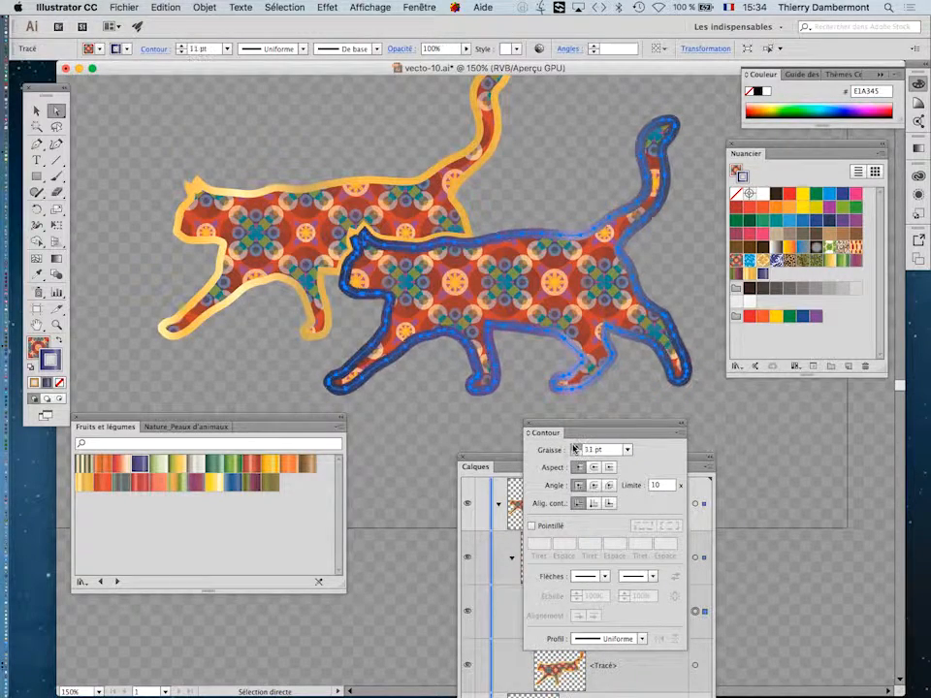
click(575, 449)
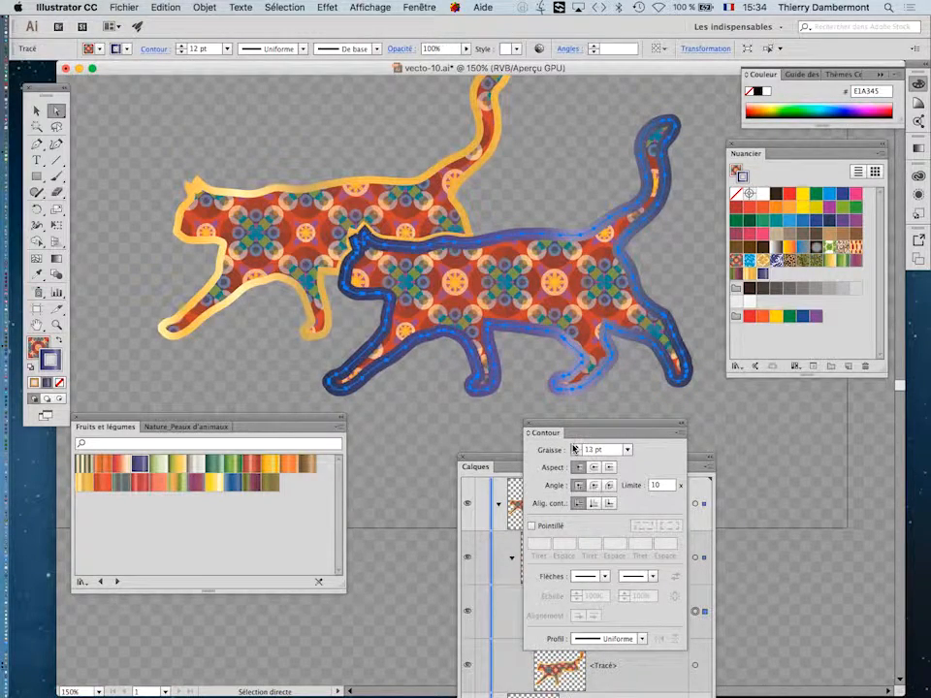
Align the front cat's stroke to the inside of its path and set the weight to 12 pt
click(594, 503)
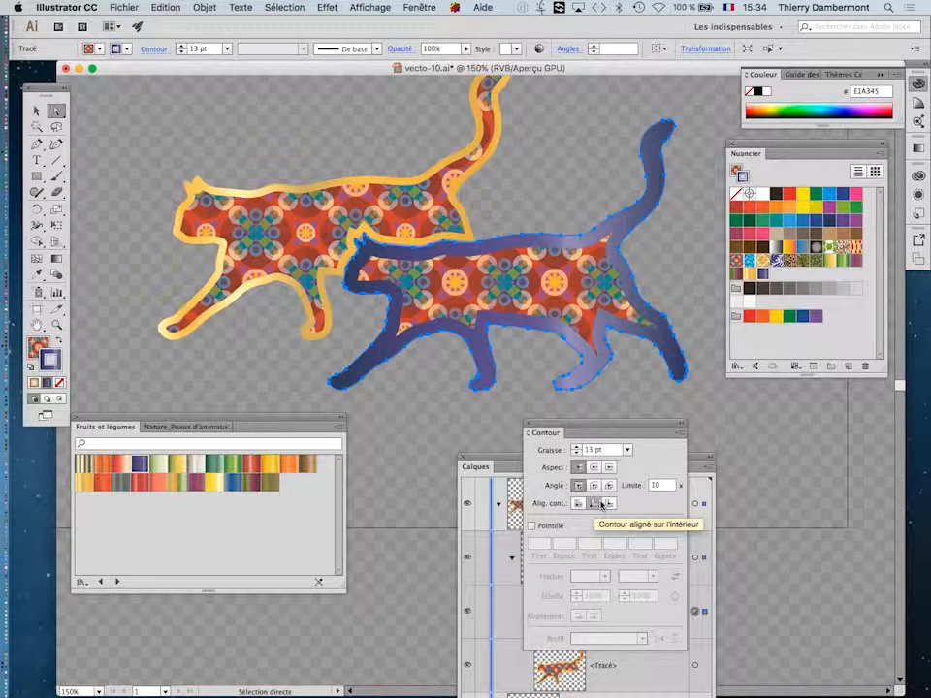
click(598, 503)
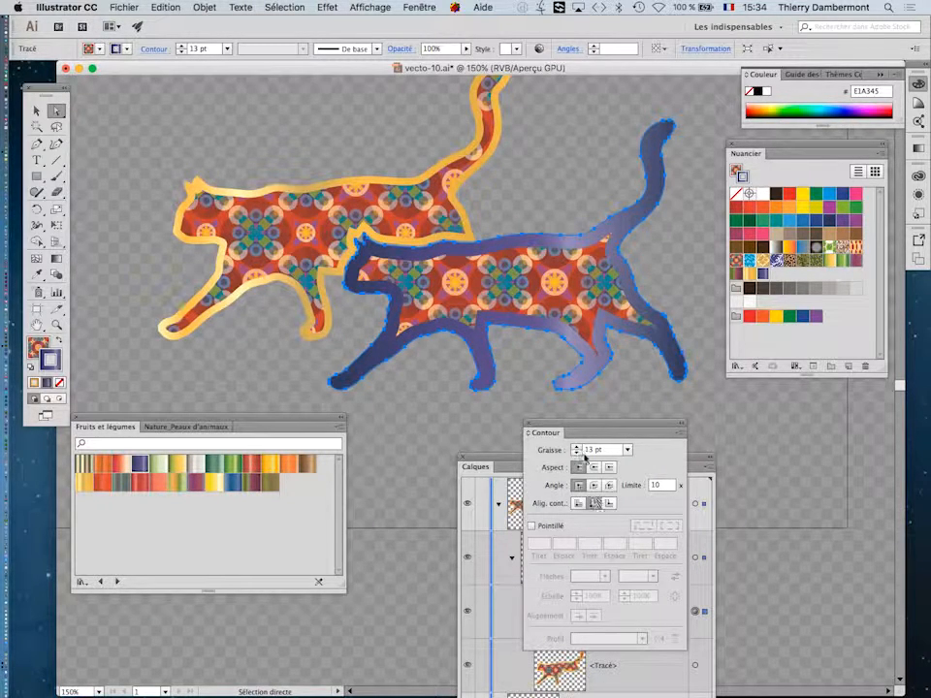
click(576, 453)
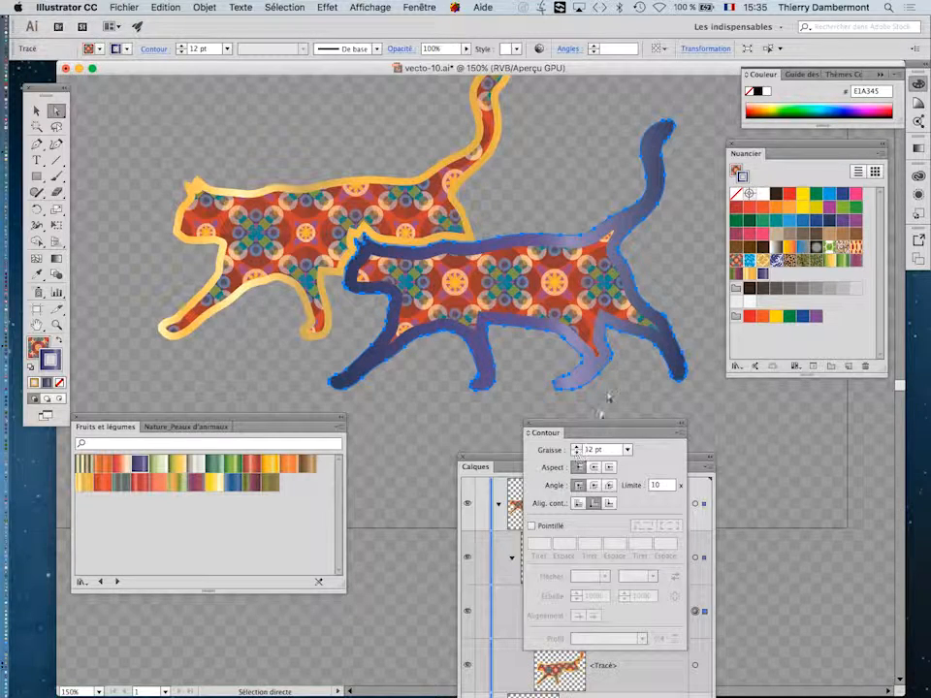
Move the Nuancier and Contour windows away from the cats and deselect the artwork
drag(748, 149, 795, 190)
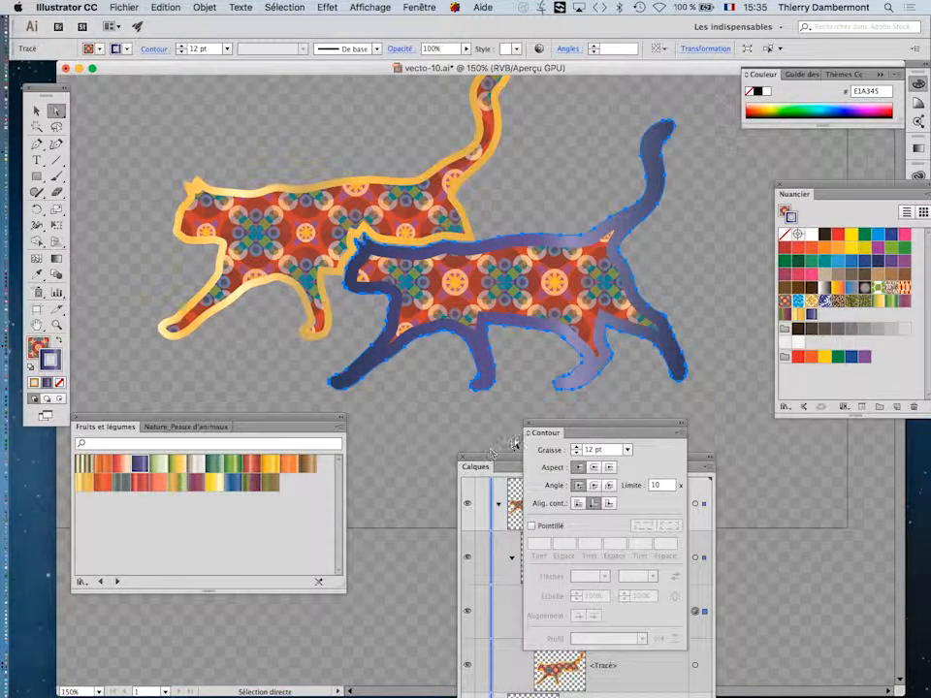
mouse_move(544, 425)
mouse_down()
mouse_move(744, 516)
mouse_move(772, 455)
mouse_up()
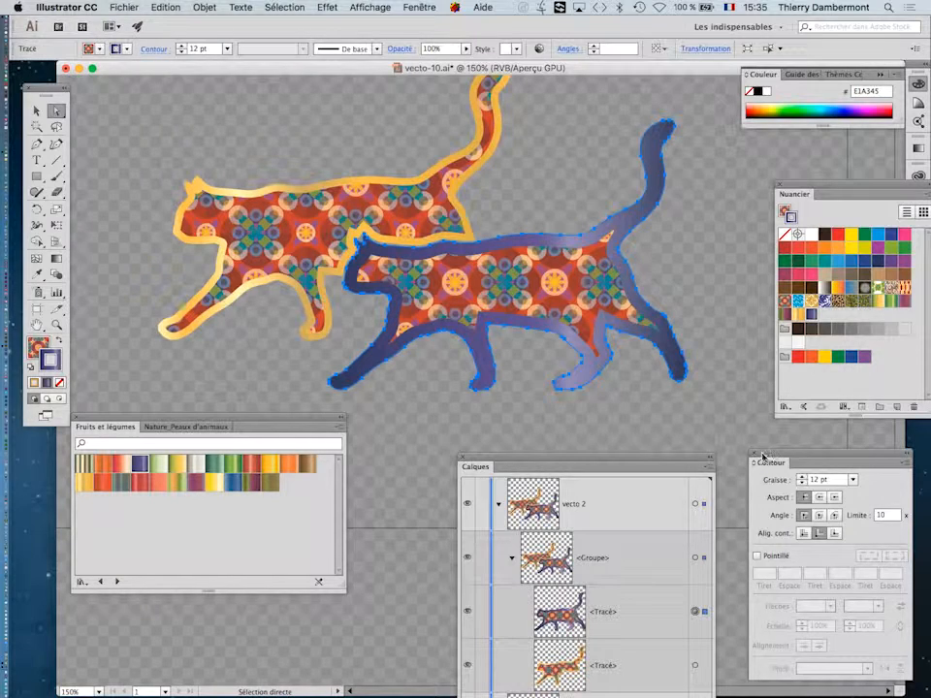
click(587, 434)
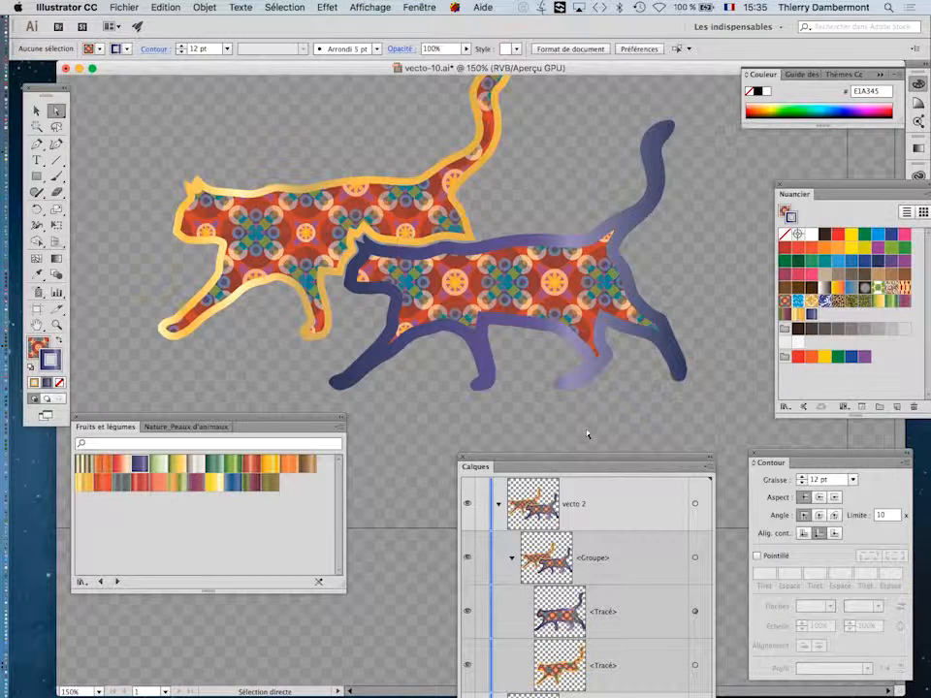
Select the rear cat's path, try its stroke aligned outside, and align it to the inside instead
click(286, 195)
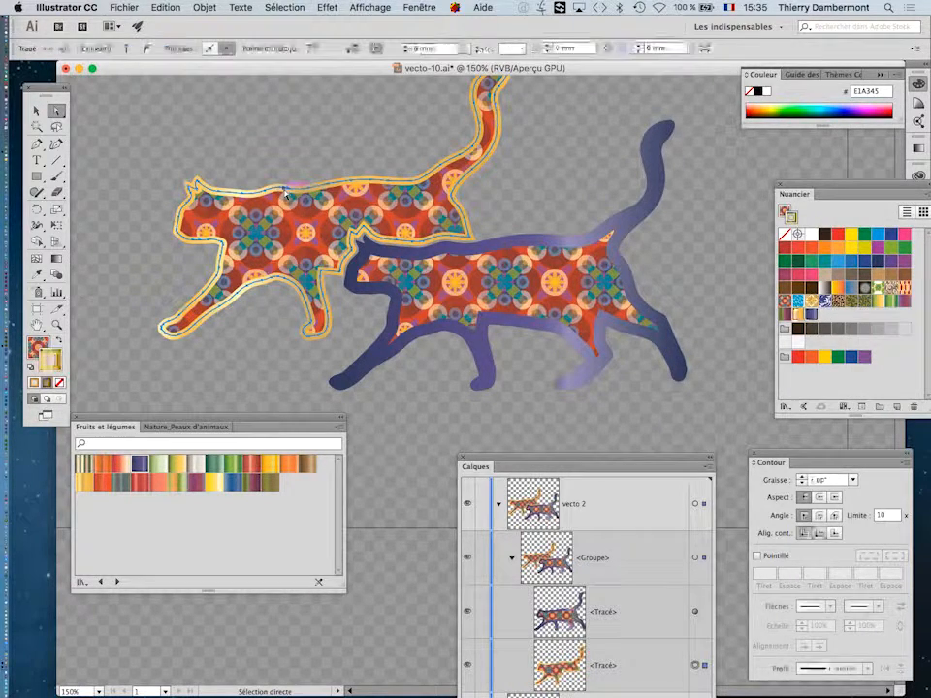
click(832, 536)
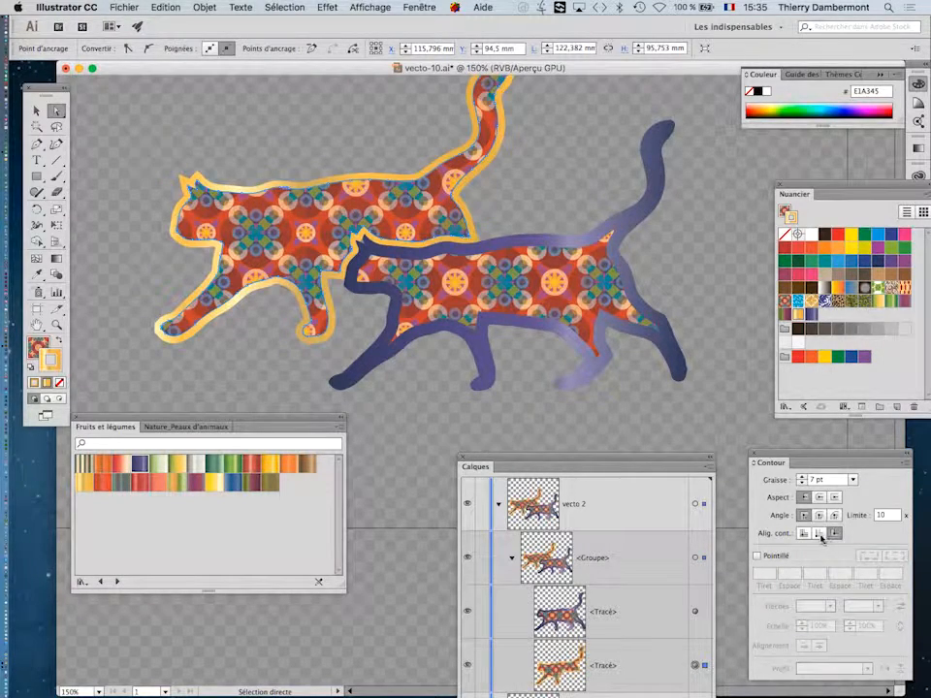
click(821, 536)
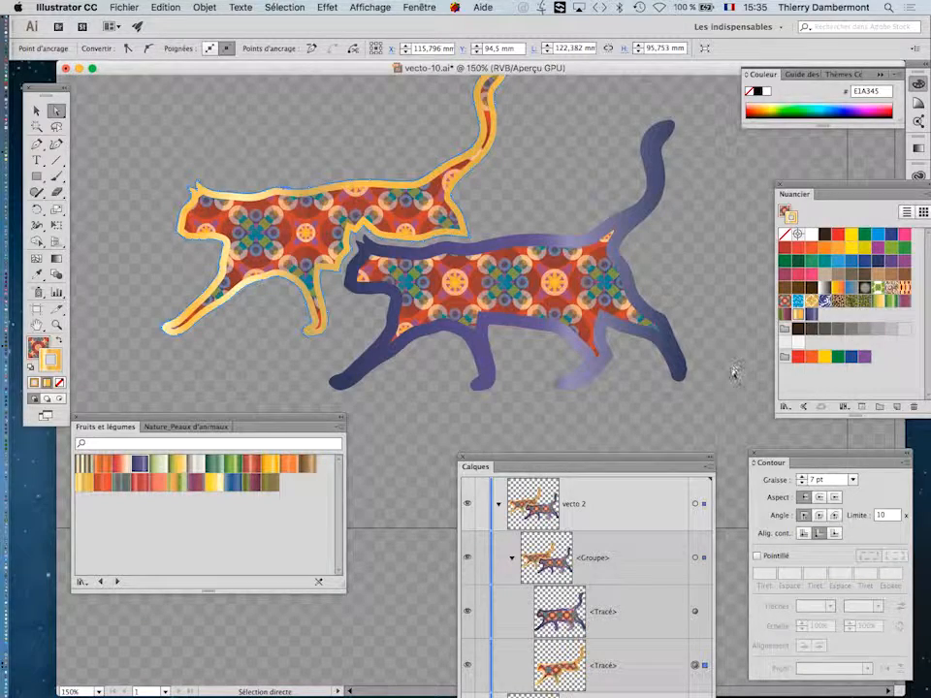
drag(797, 458, 767, 450)
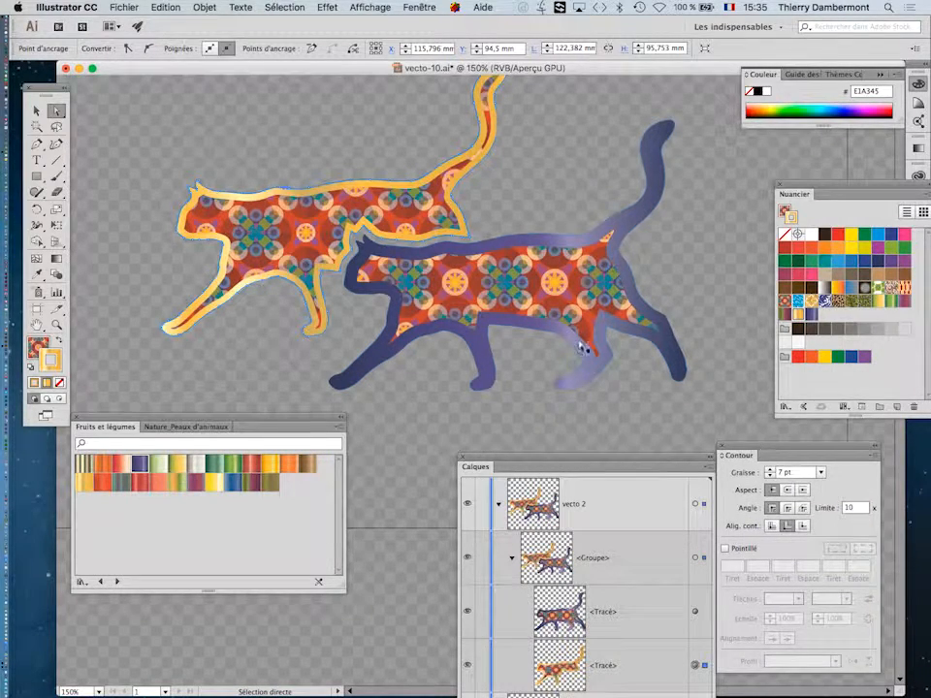
Save the document under a new version name in the B1A2 AI folder, accepting the Illustrator CC options
click(132, 9)
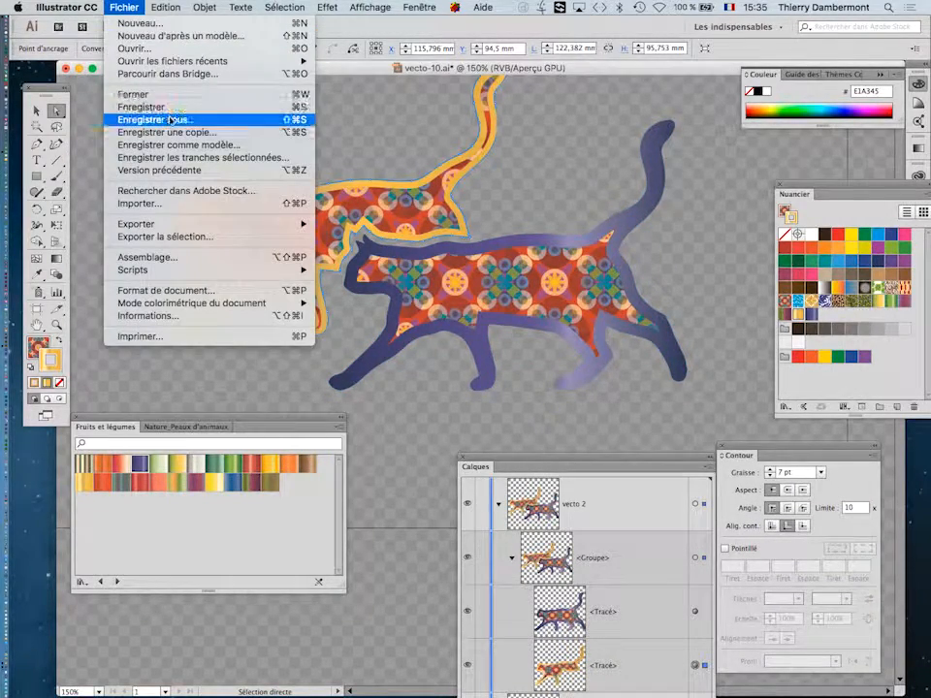
click(124, 119)
click(449, 108)
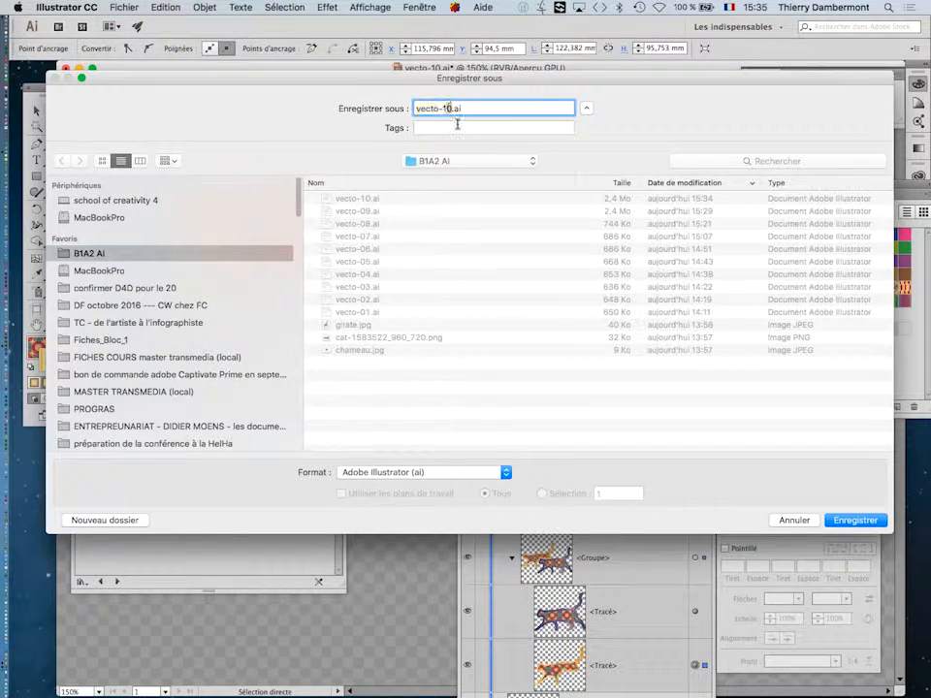
click(840, 521)
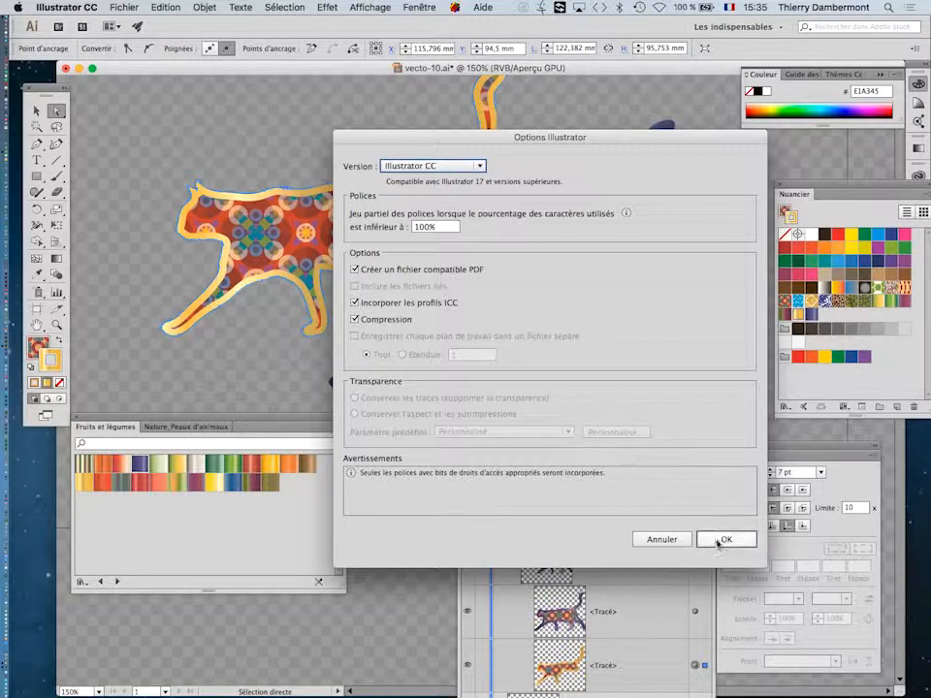
click(720, 541)
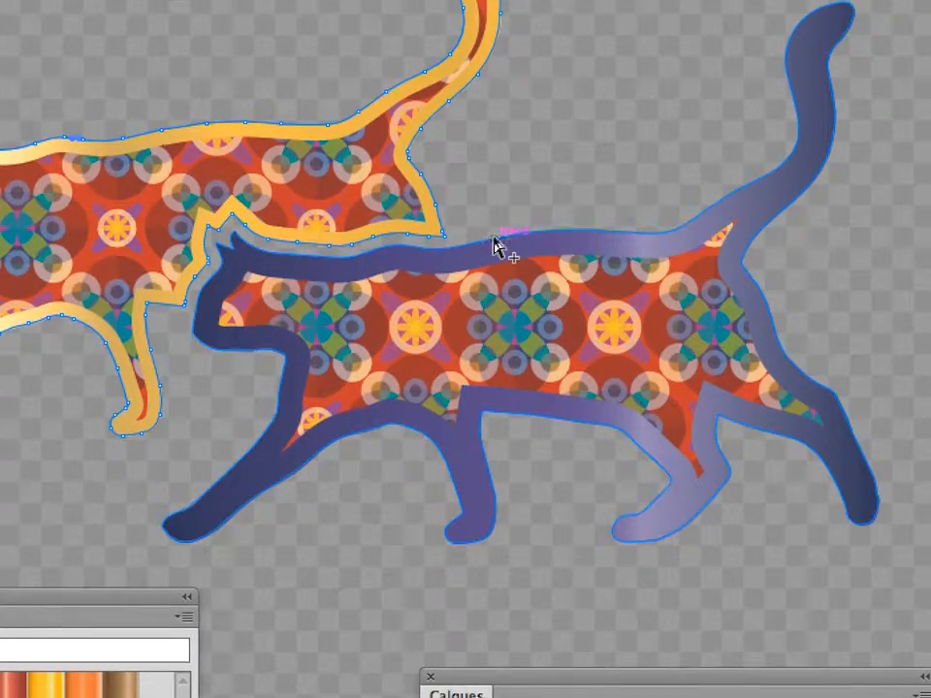
Select the front cat's whole path, deselect it, and select the rear cat's whole path instead
click(494, 248)
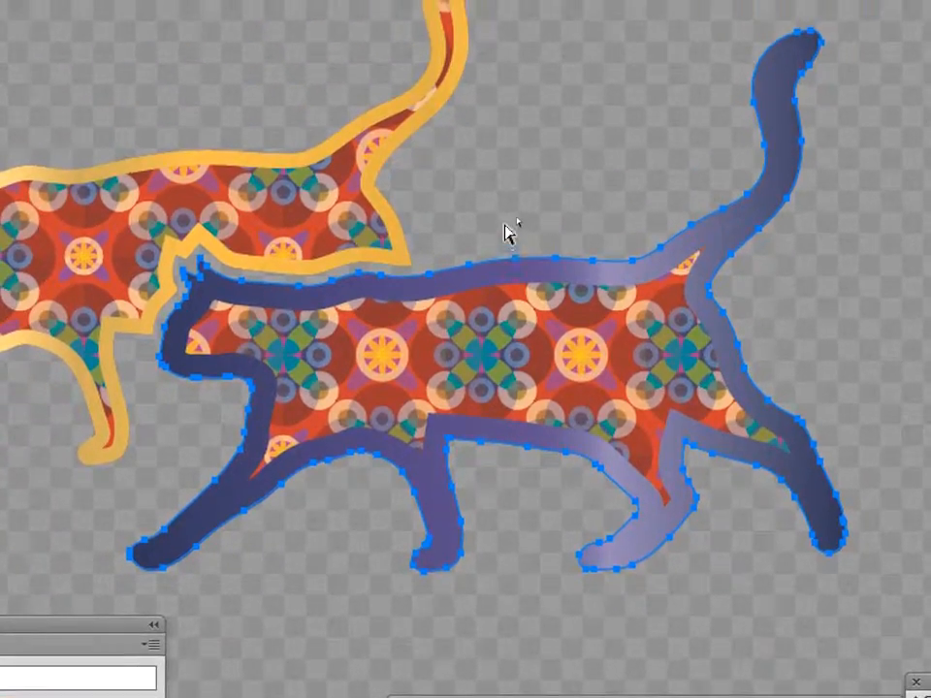
click(497, 139)
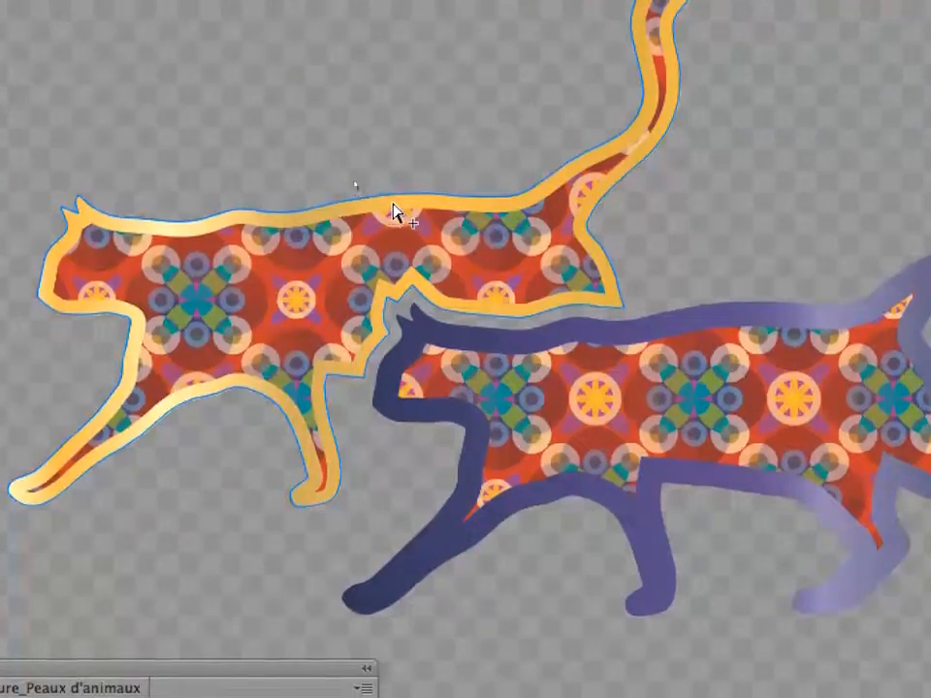
click(393, 210)
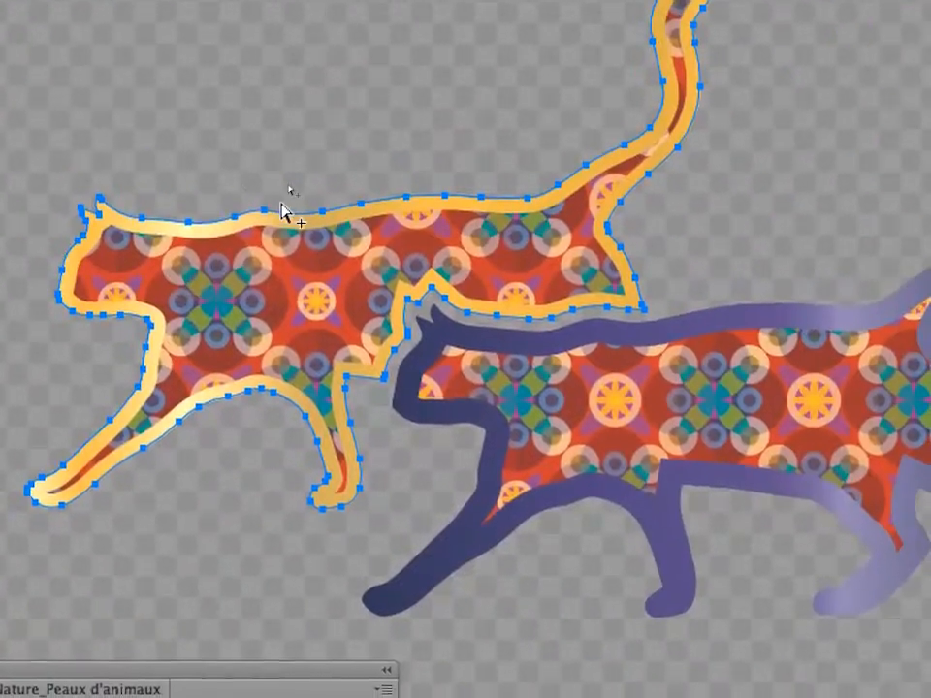
alt+click(282, 204)
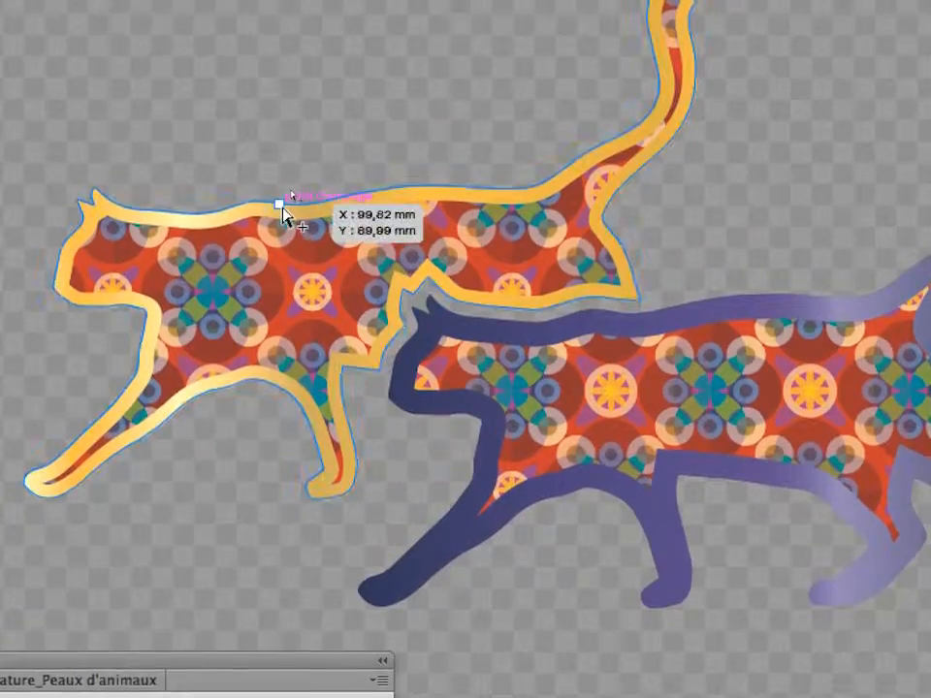
alt+click(284, 208)
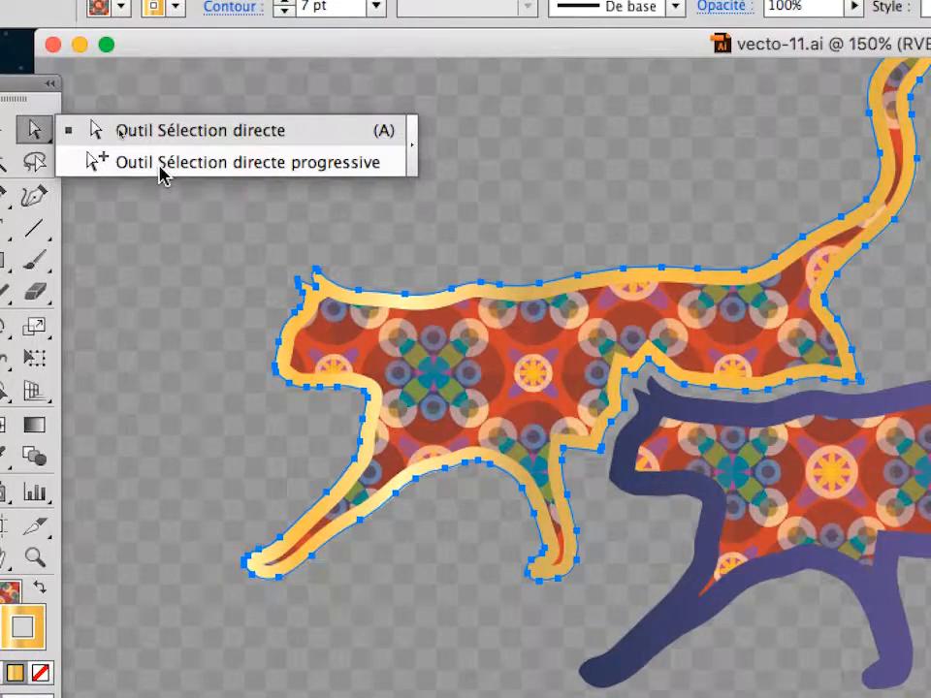
Switch to the Group Selection tool, select the front cat's path, and return to the Direct Selection tool
click(160, 163)
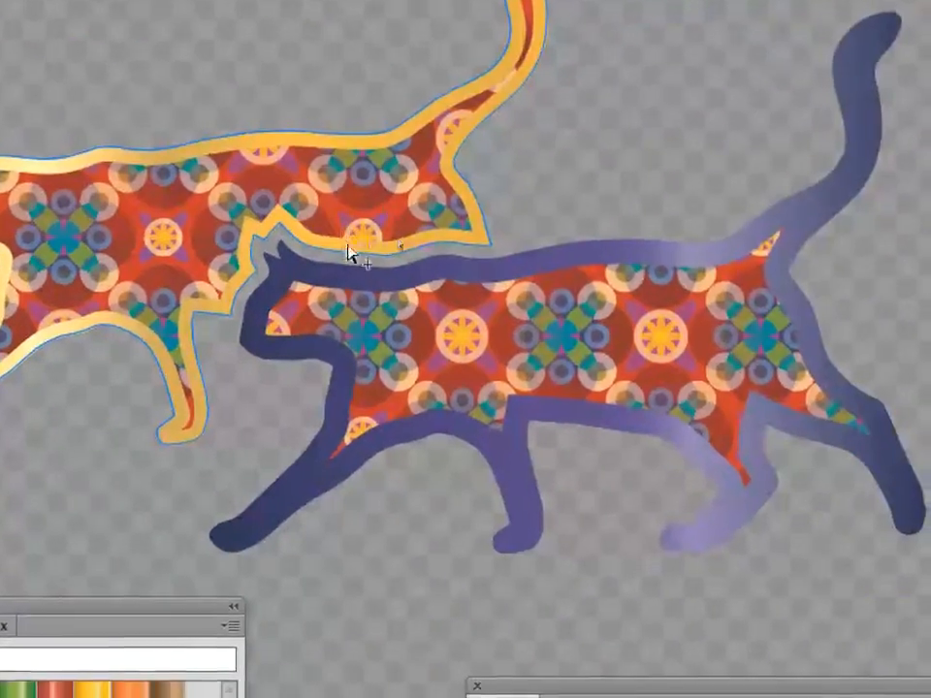
click(609, 402)
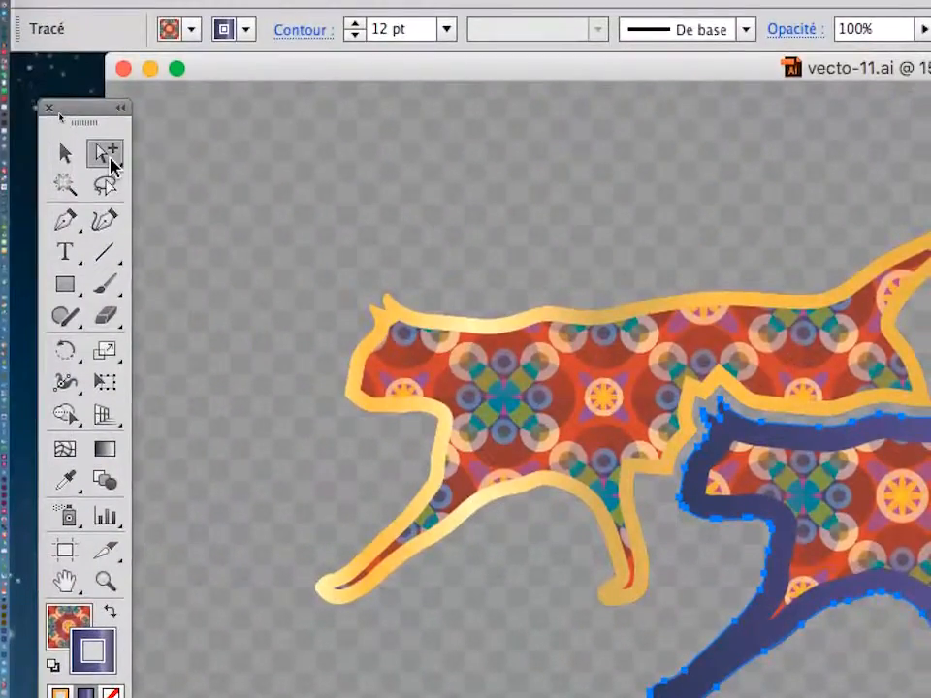
drag(114, 159, 142, 163)
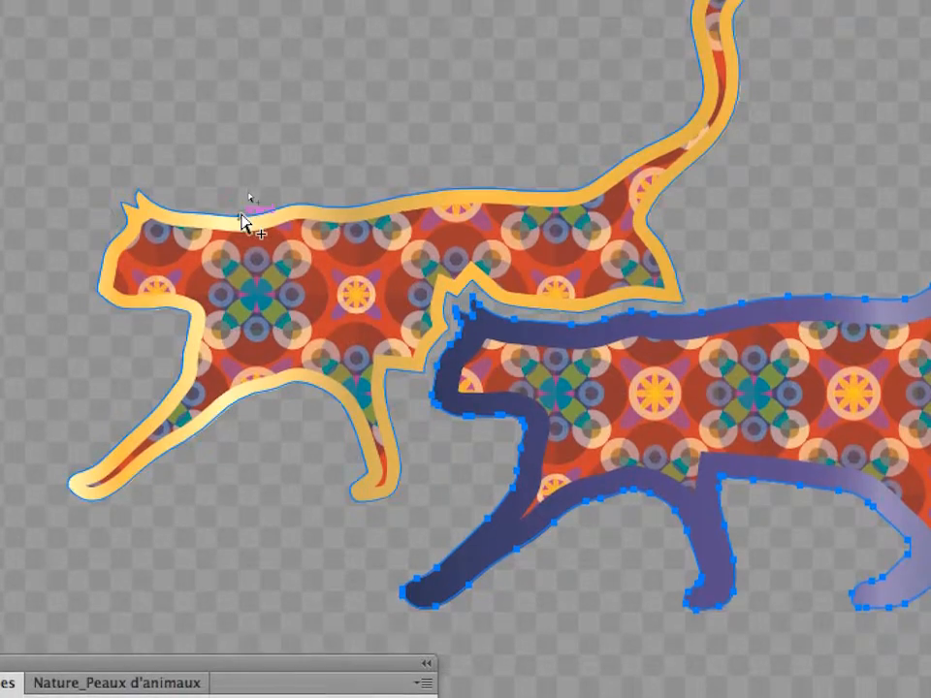
Select the rear cat's path, close the gradient library window, move the Nuancier window closer, and fill the cat with the blue wave pattern
click(432, 322)
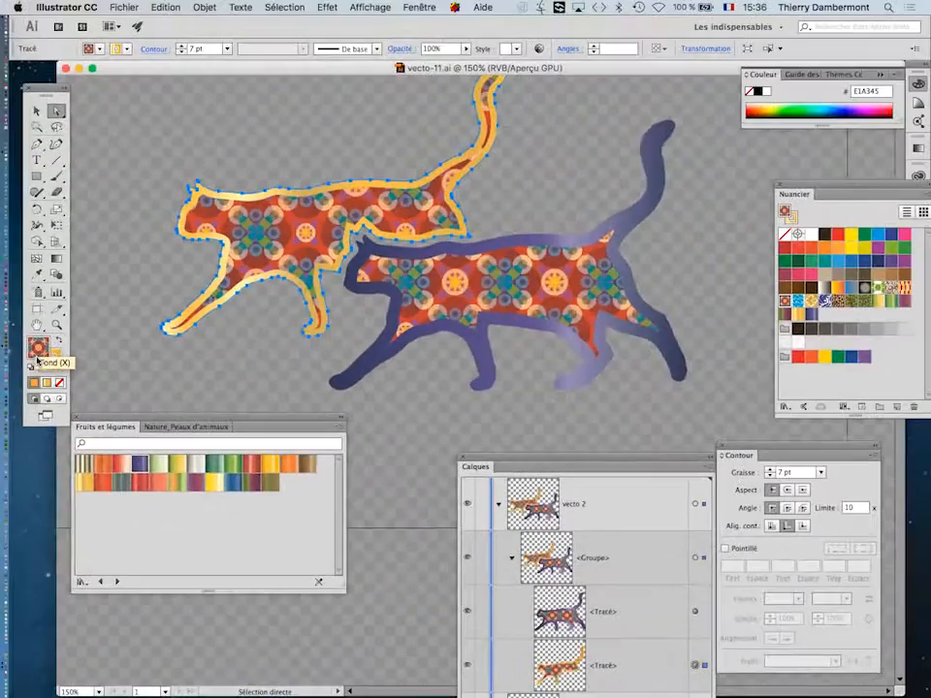
drag(141, 424, 280, 505)
click(215, 501)
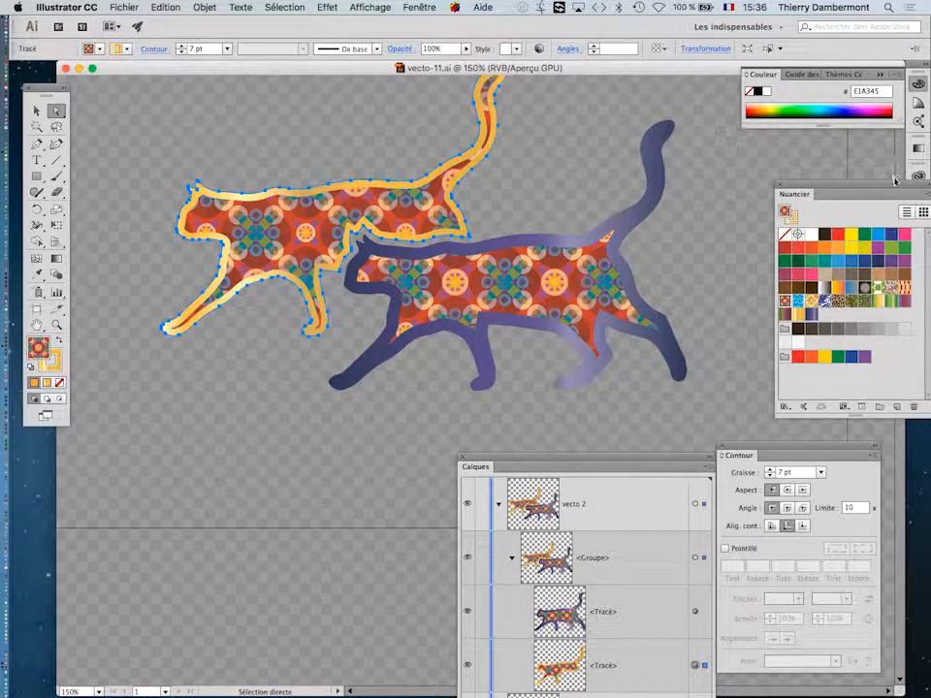
drag(893, 192, 635, 117)
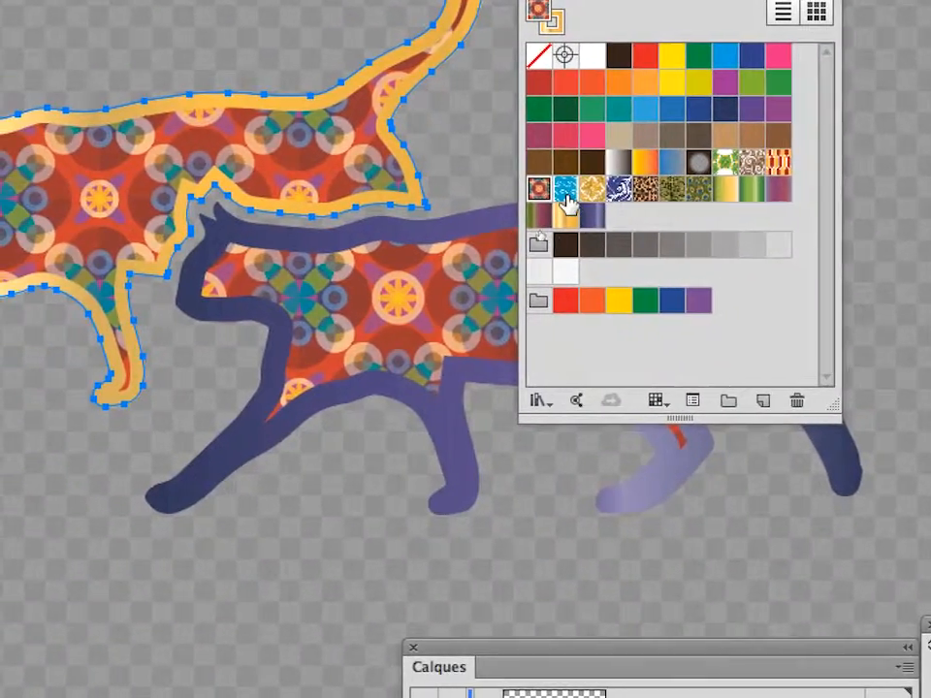
click(564, 194)
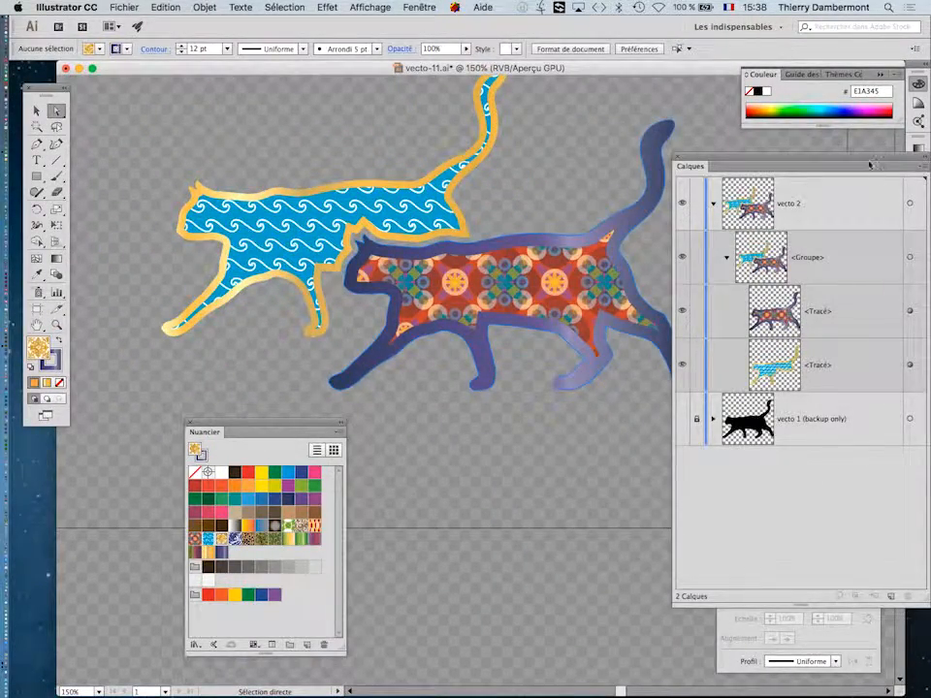
Fill both grouped cats with the green reptile-skin pattern and move the Calques and Nuancier windows clear of them
drag(870, 165, 687, 274)
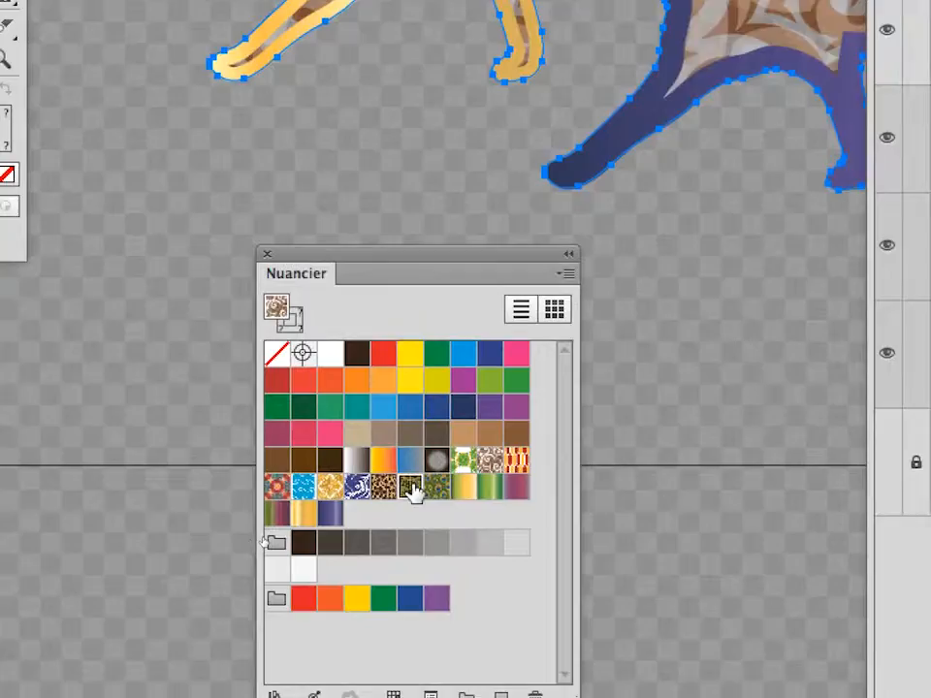
click(480, 482)
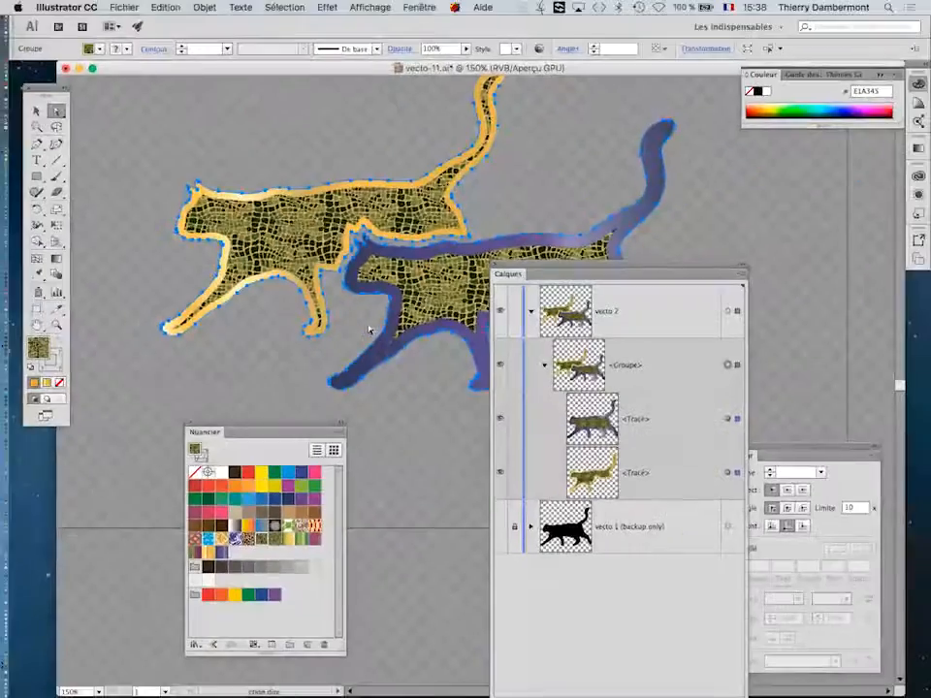
drag(537, 271, 760, 203)
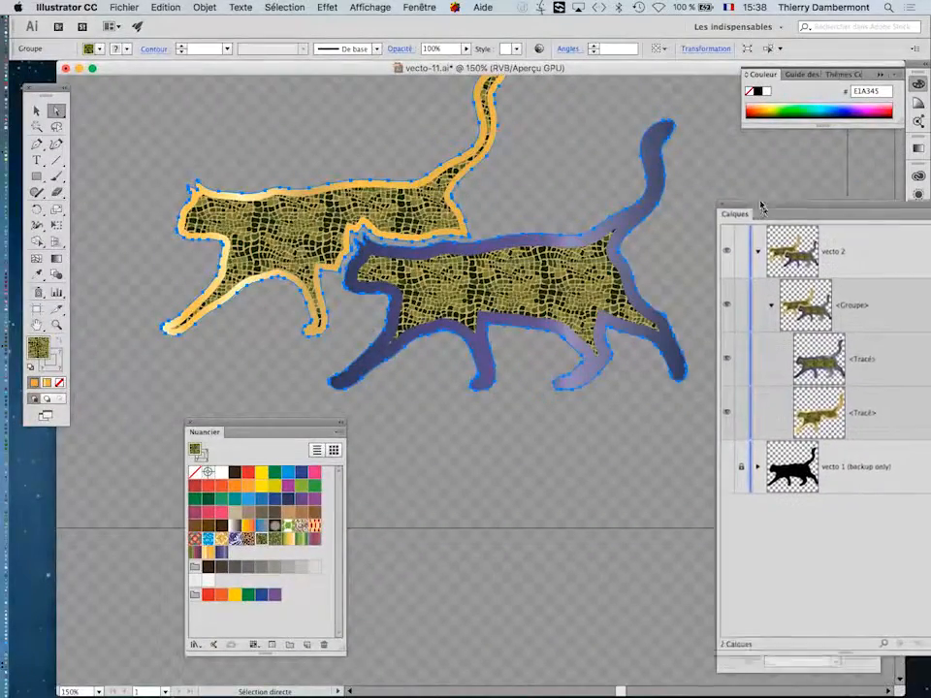
drag(233, 425, 72, 446)
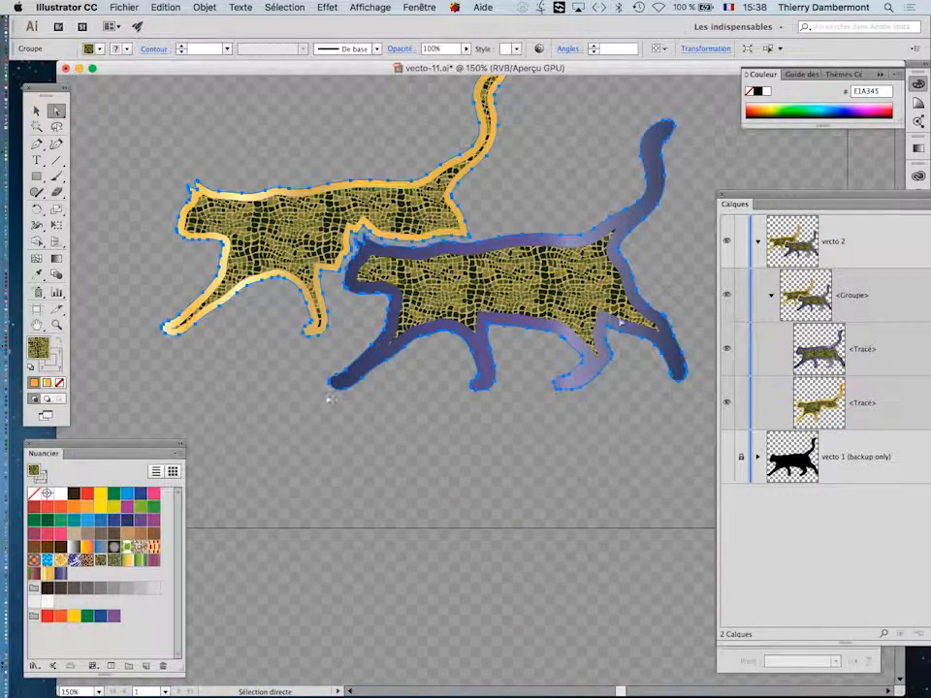
Shrink the Calques window, collapse the group and the vecto 2 layer, and move the window away from the cats
drag(781, 196, 615, 165)
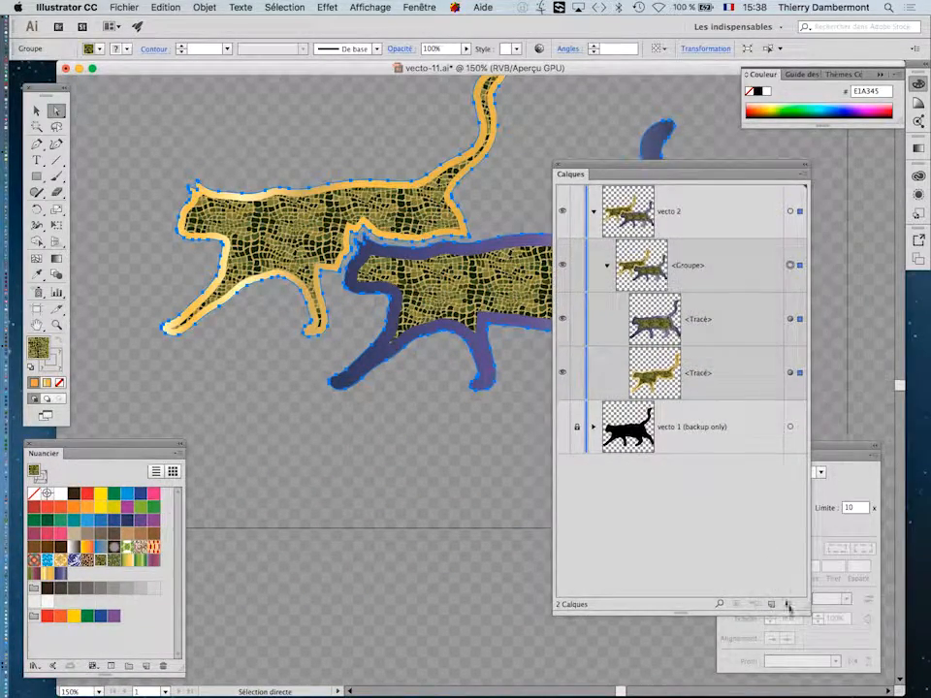
drag(806, 614, 784, 552)
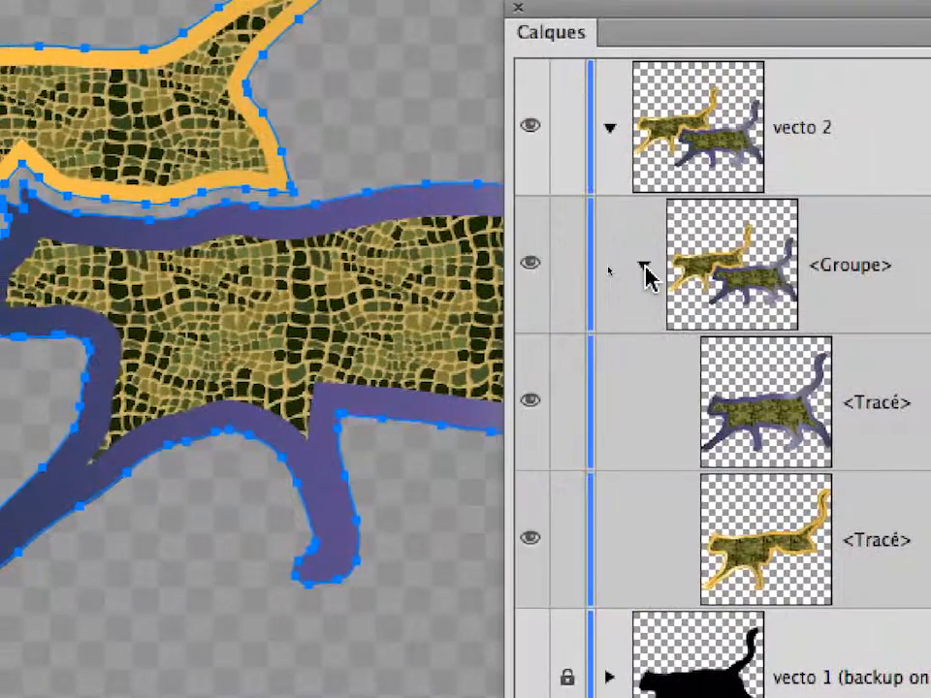
click(495, 315)
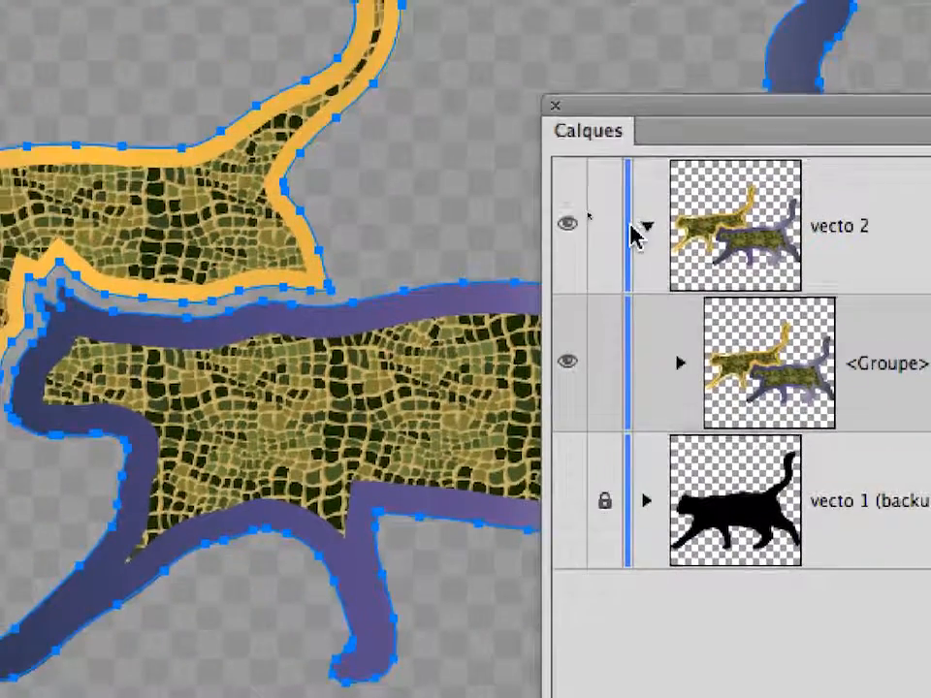
click(639, 231)
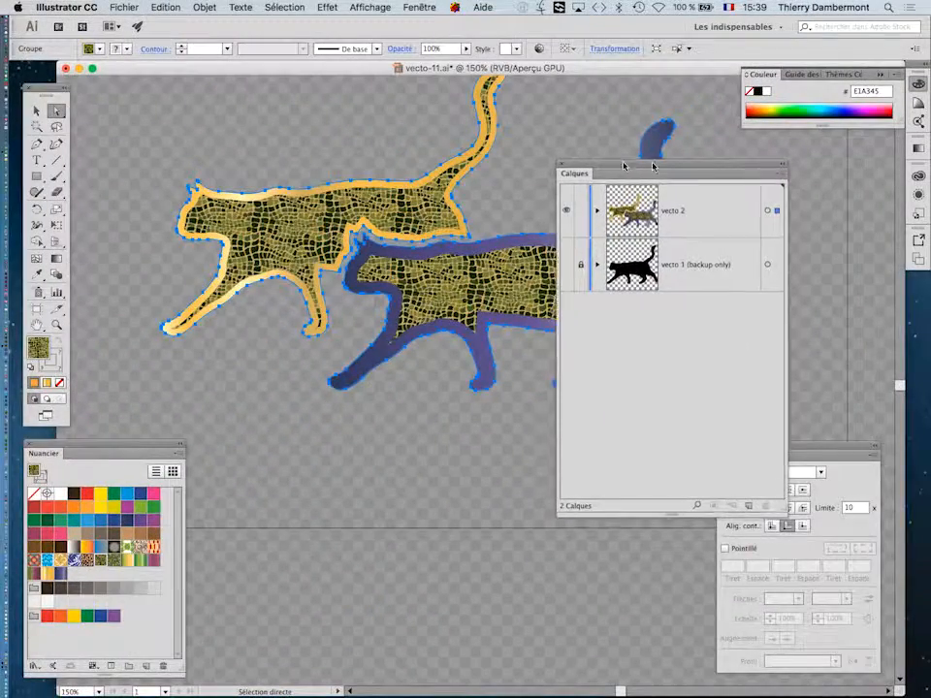
drag(623, 166, 841, 236)
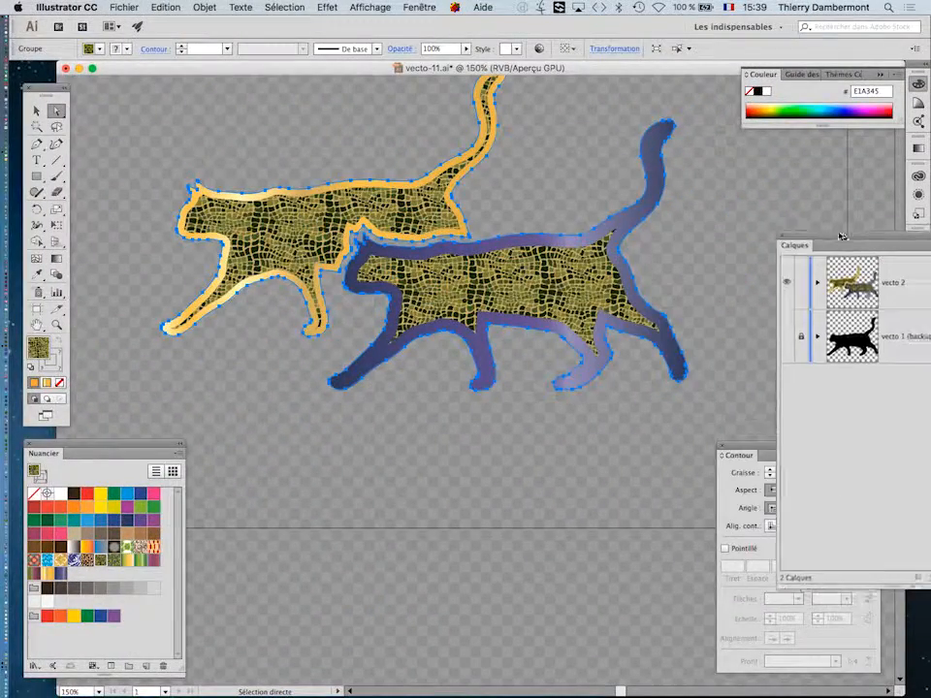